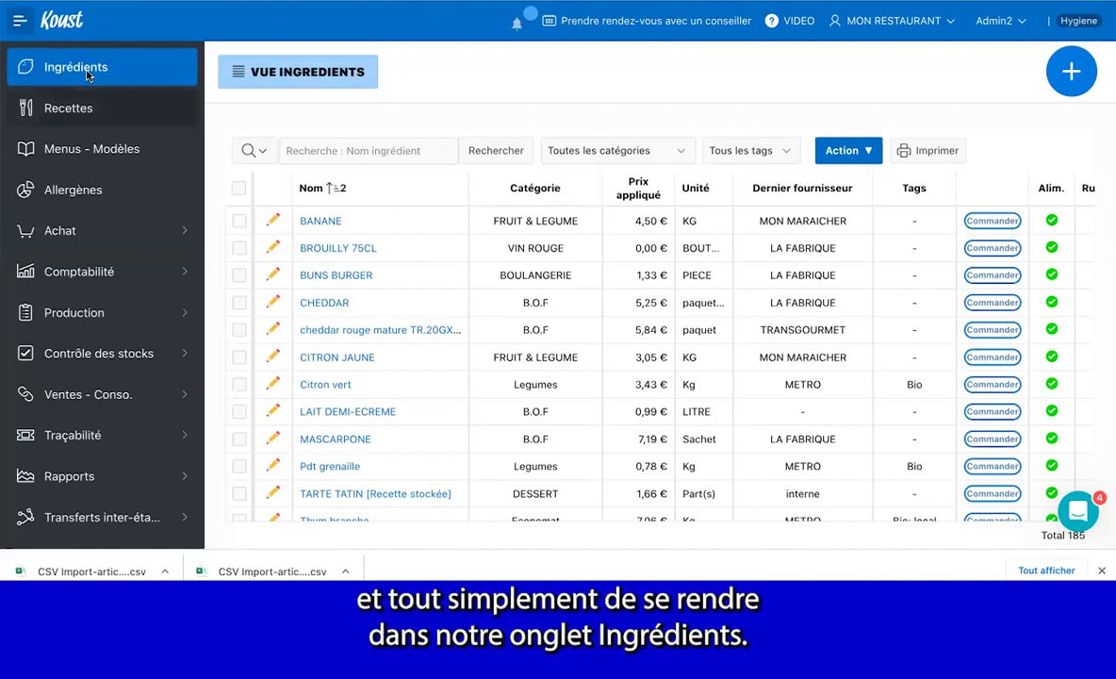
# Open the CSV import for ingredients and download the simple-configuration (CSV paramétrage Simple) example file
pyautogui.moveTo(1080, 83)
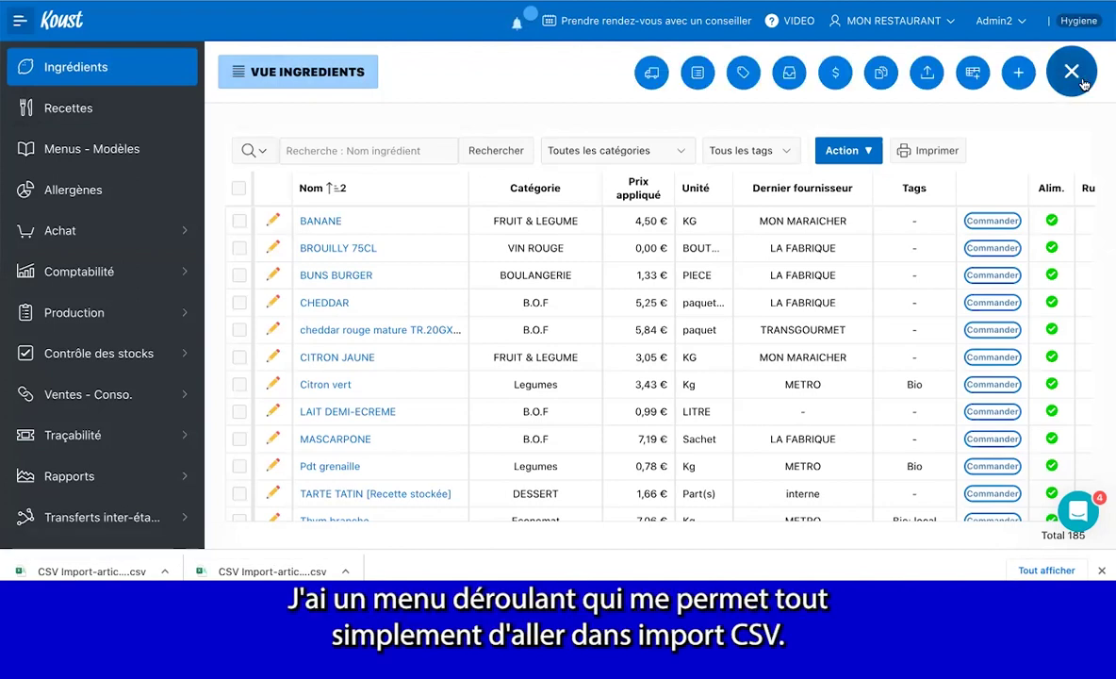
pyautogui.click(926, 76)
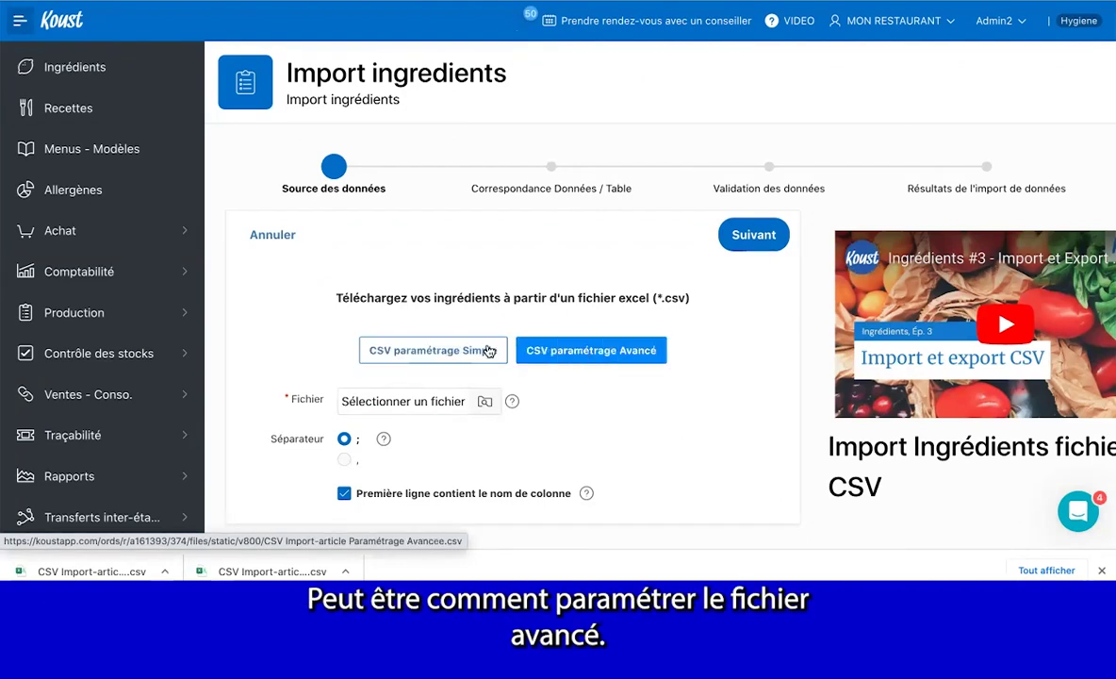
pyautogui.click(429, 352)
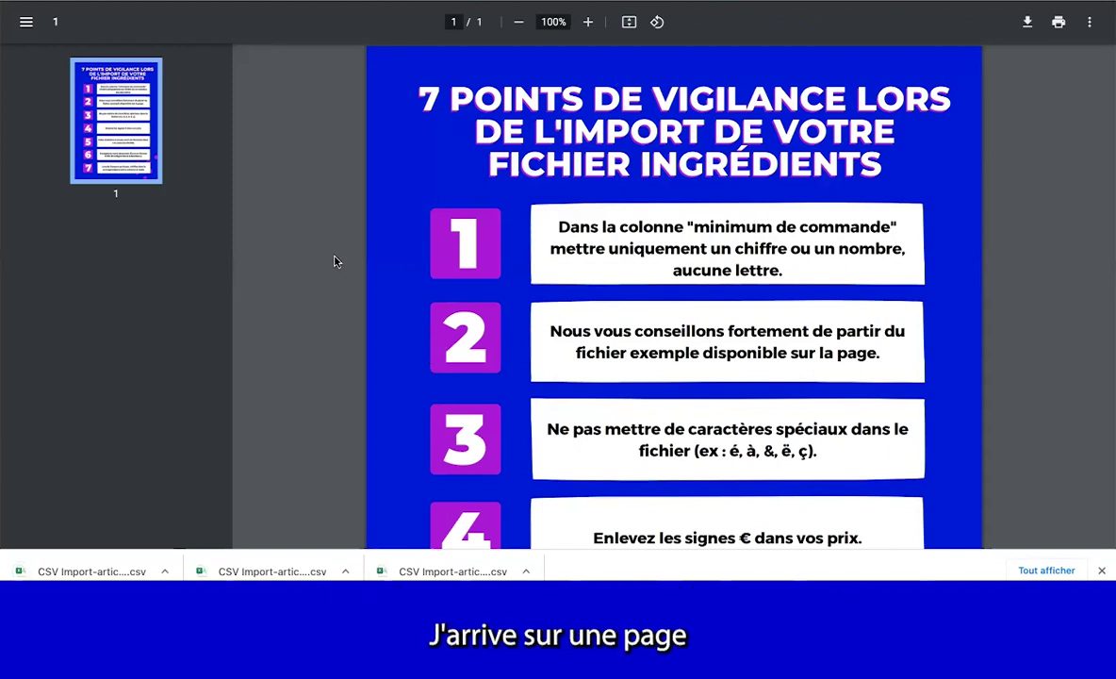
# Read through the seven points of vigilance for importing an ingredients file in the PDF guide
pyautogui.scroll(-1, 430, 280)
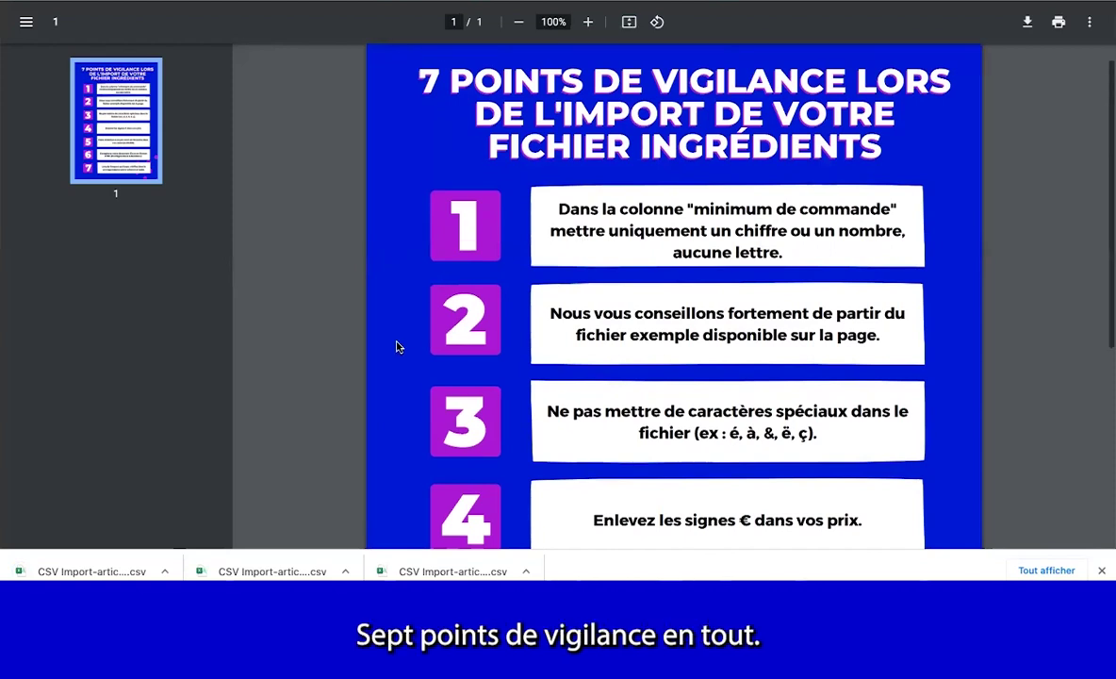
pyautogui.scroll(-1, 397, 347)
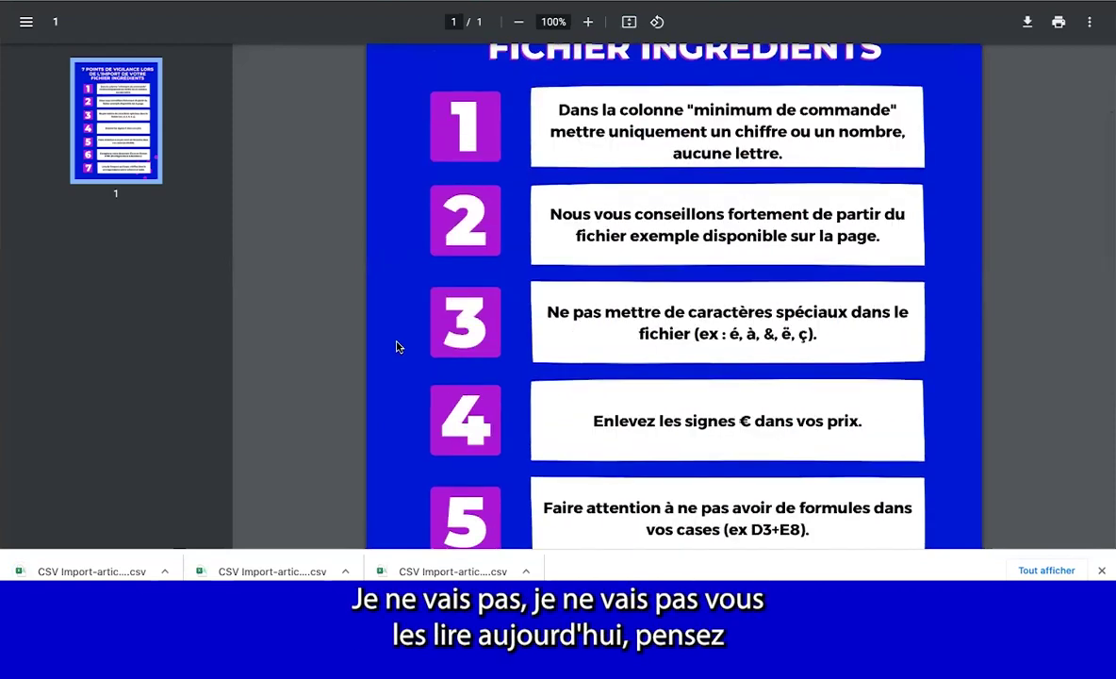
pyautogui.scroll(-2, 397, 347)
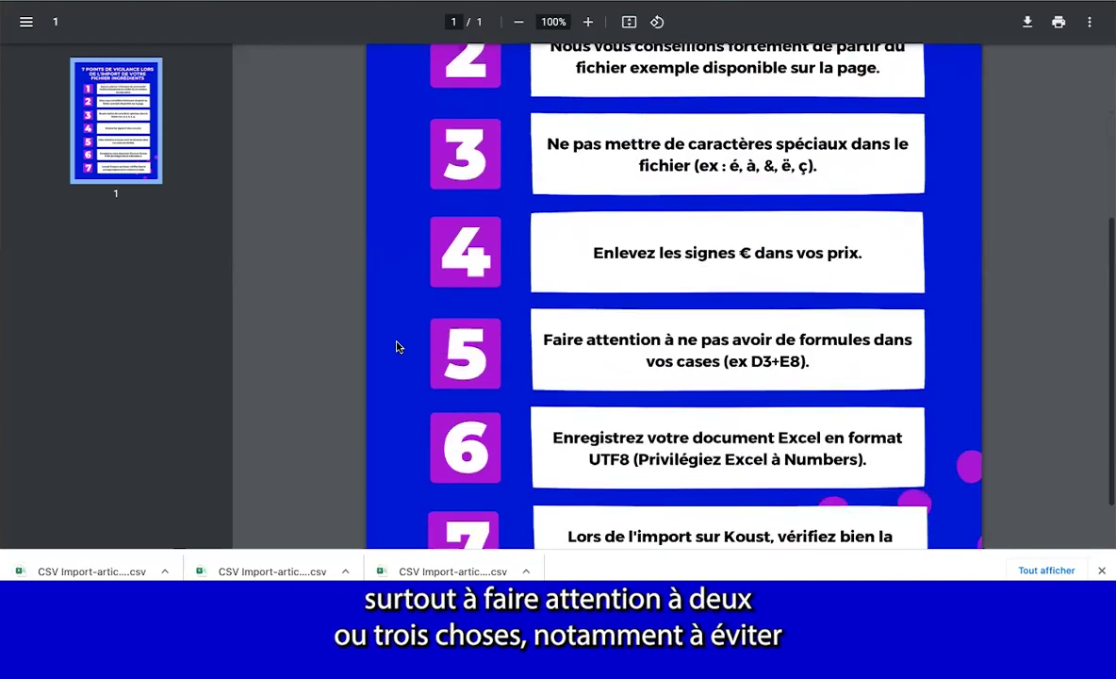
pyautogui.scroll(1, 397, 347)
pyautogui.scroll(1, 397, 347)
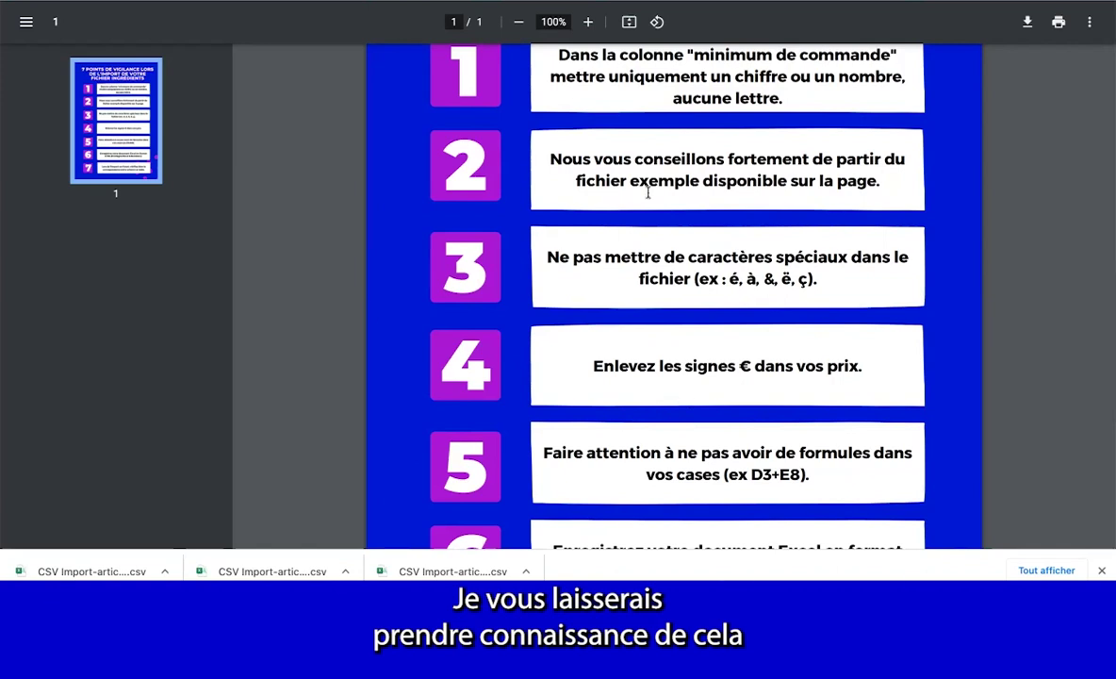
pyautogui.scroll(-2, 363, 377)
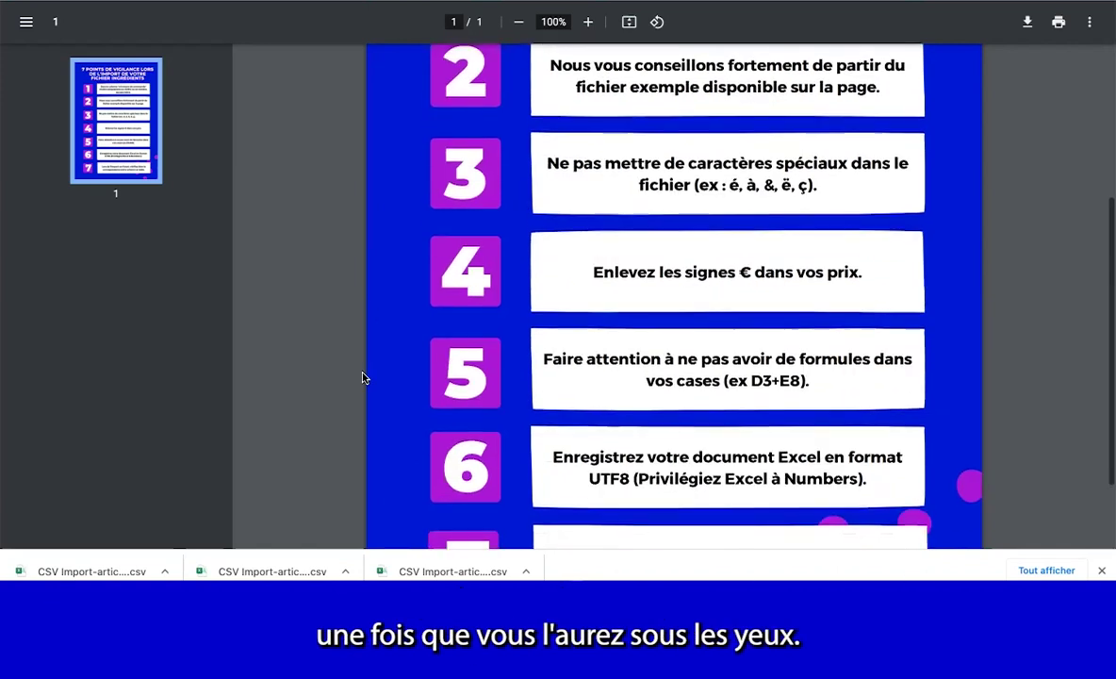
pyautogui.scroll(2, 363, 377)
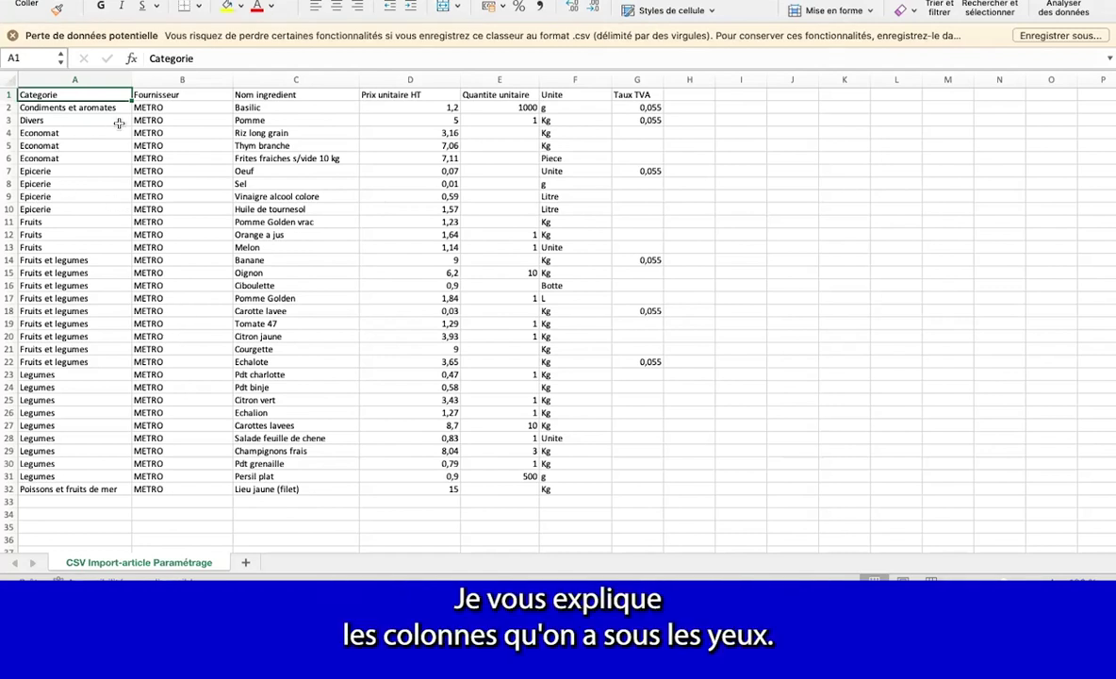
# Examine the Categorie, Fournisseur and Nom ingredient columns of the example import file
pyautogui.click(61, 82)
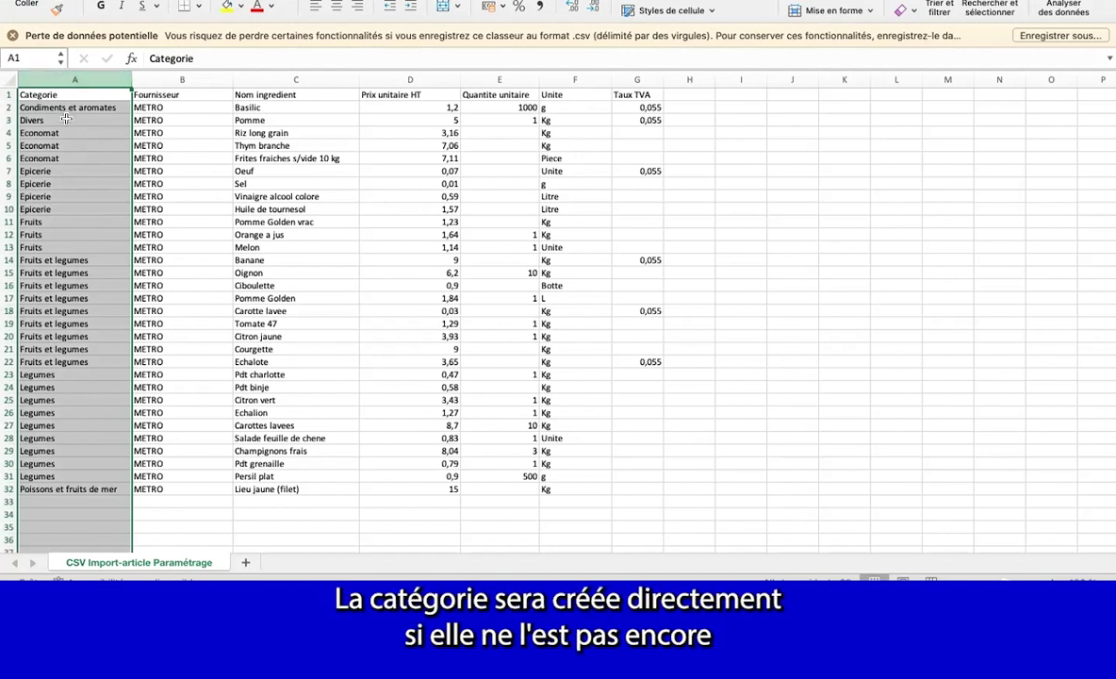
pyautogui.click(66, 119)
pyautogui.click(62, 107)
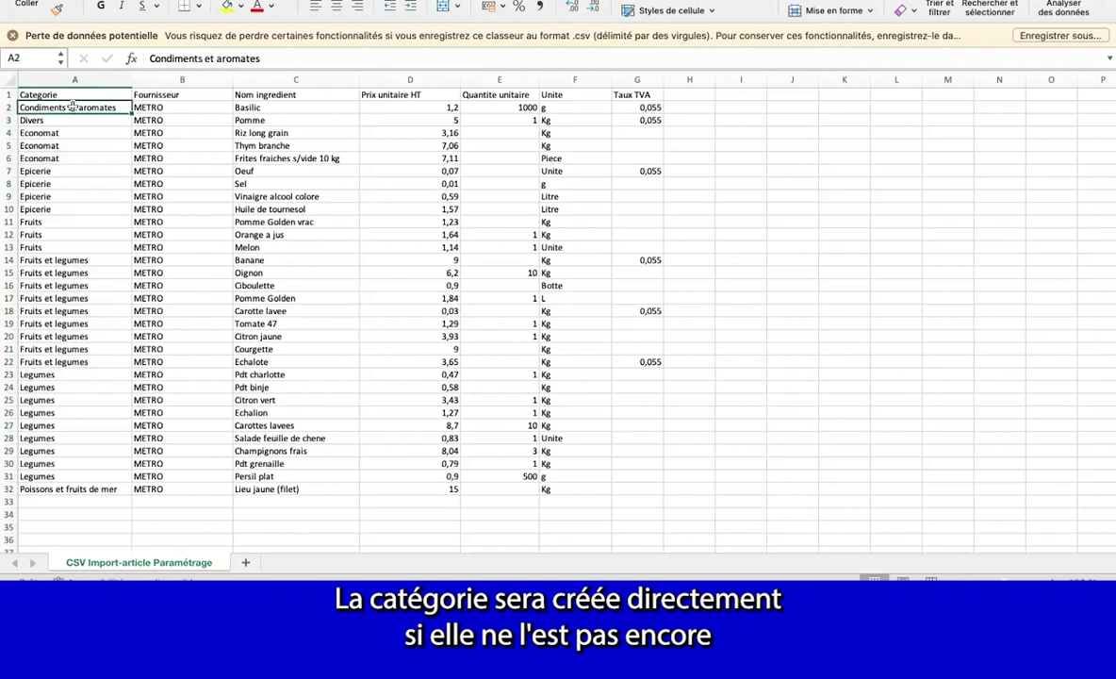
pyautogui.click(151, 80)
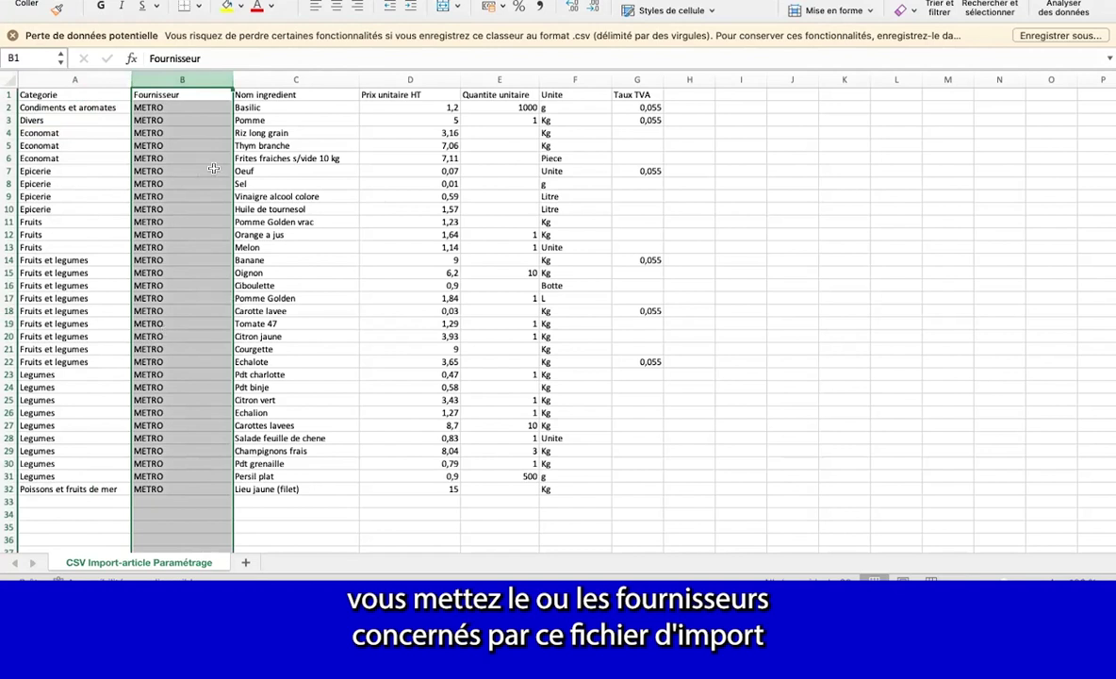
pyautogui.click(302, 81)
pyautogui.click(250, 158)
pyautogui.click(179, 158)
pyautogui.click(286, 159)
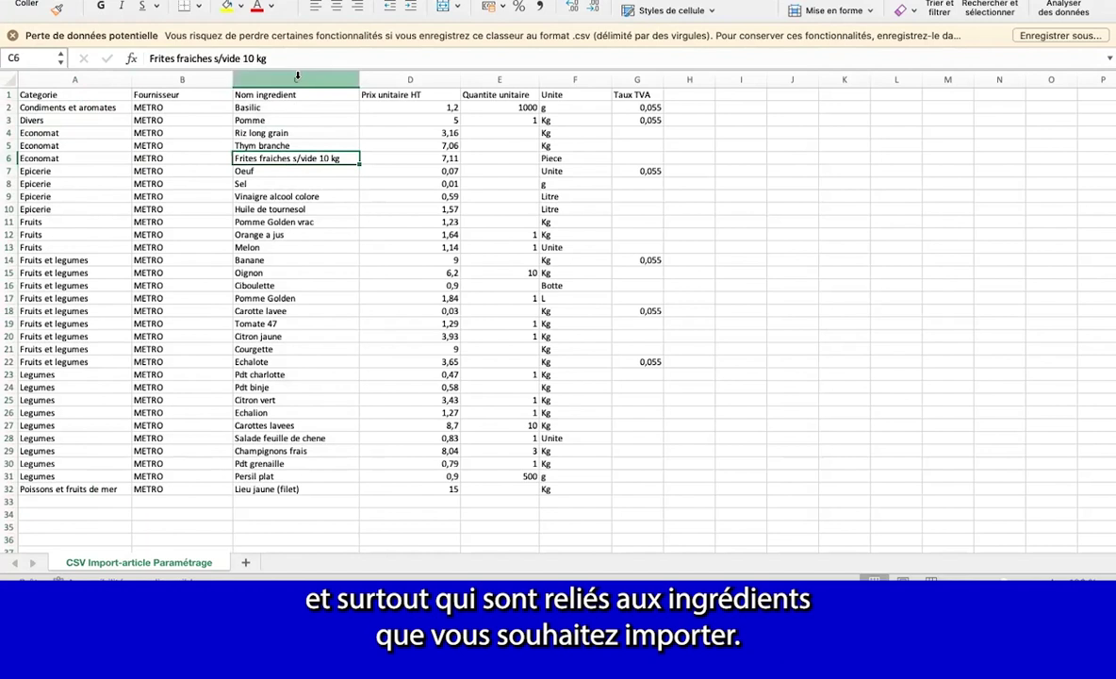
pyautogui.hotkey('ctrl', 'space')
pyautogui.click(294, 136)
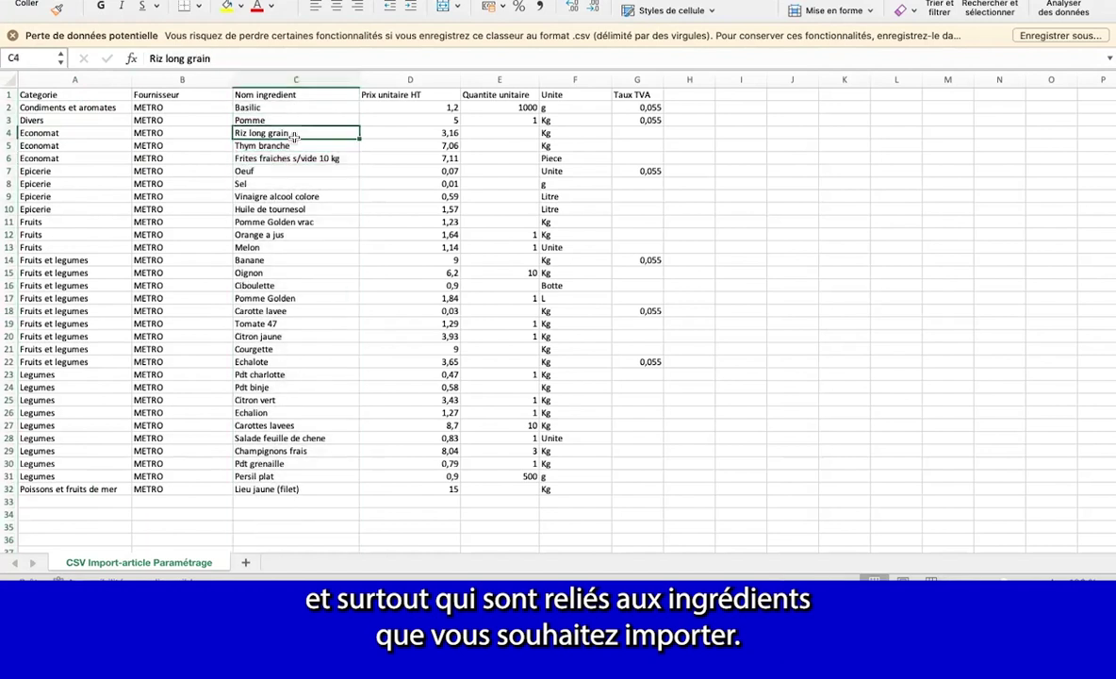
# Examine how the Prix unitaire HT, Quantite unitaire and Unite columns relate to each other
pyautogui.click(402, 80)
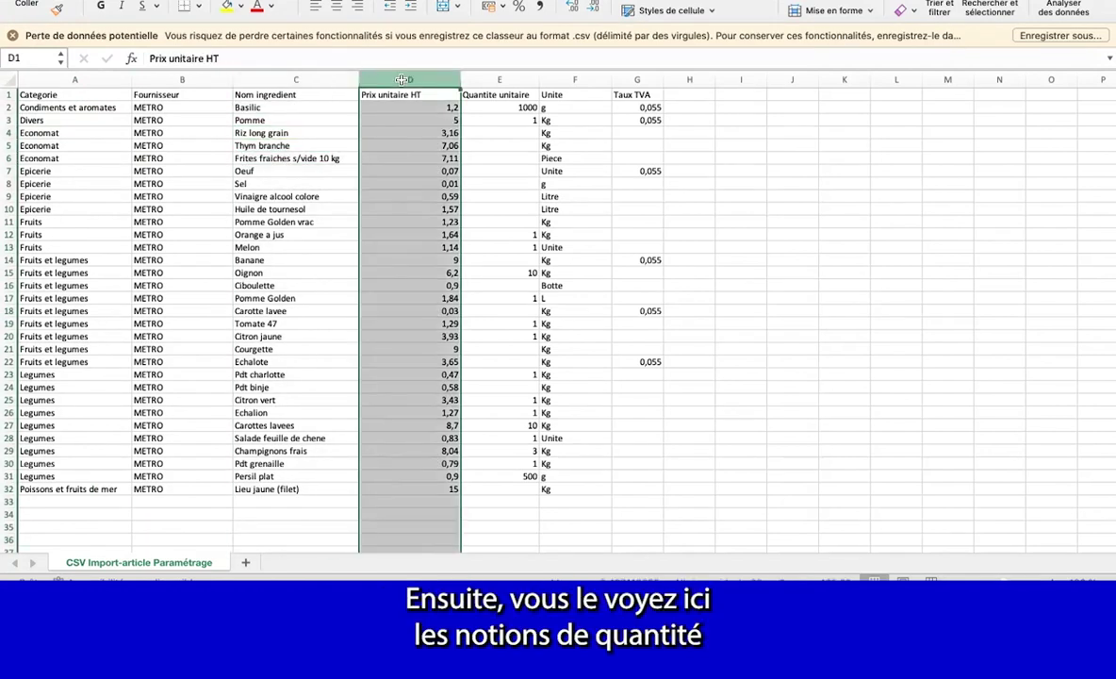
pyautogui.click(491, 77)
pyautogui.click(565, 79)
pyautogui.click(509, 81)
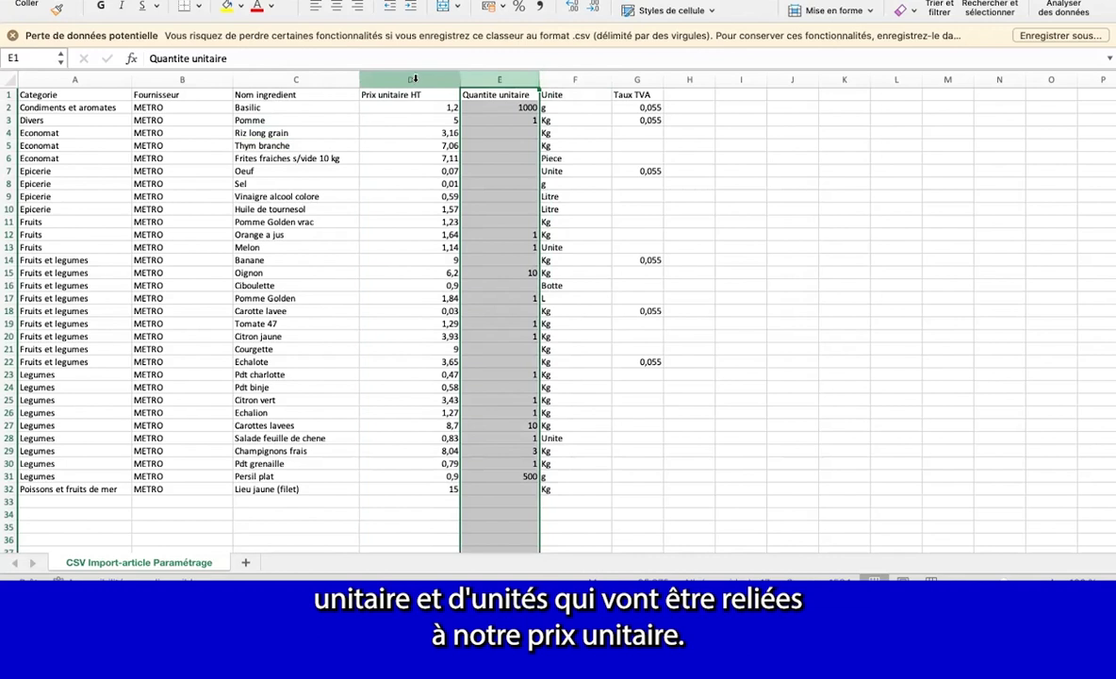
pyautogui.click(414, 77)
pyautogui.click(499, 79)
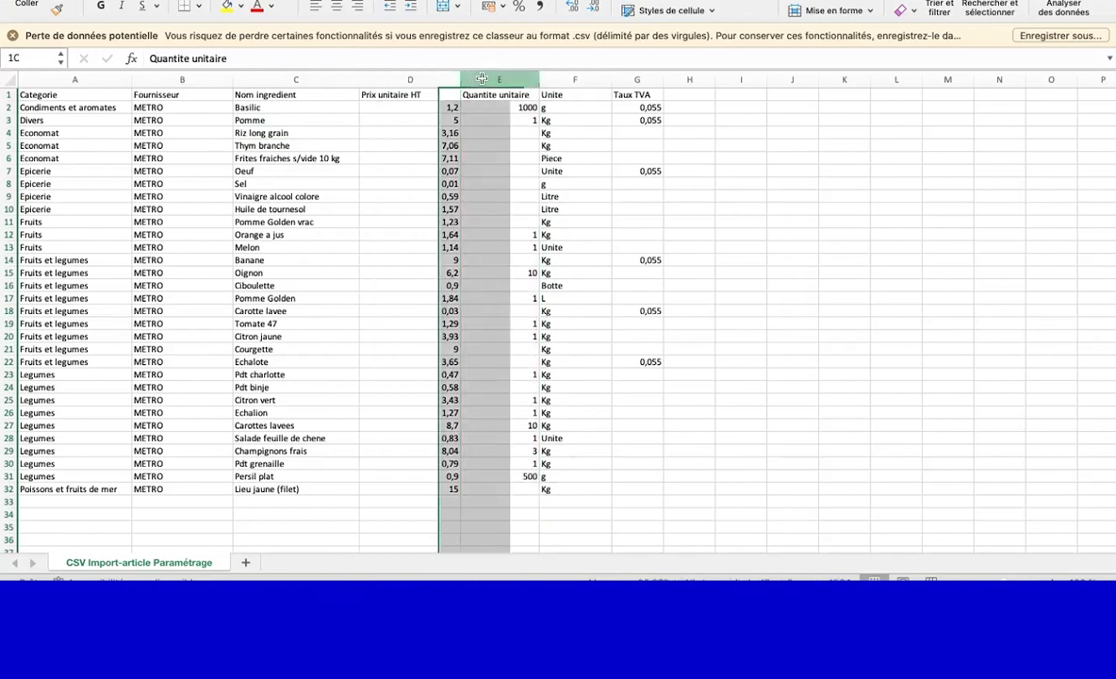
pyautogui.click(570, 79)
pyautogui.click(513, 80)
pyautogui.click(396, 76)
pyautogui.click(499, 79)
pyautogui.click(551, 77)
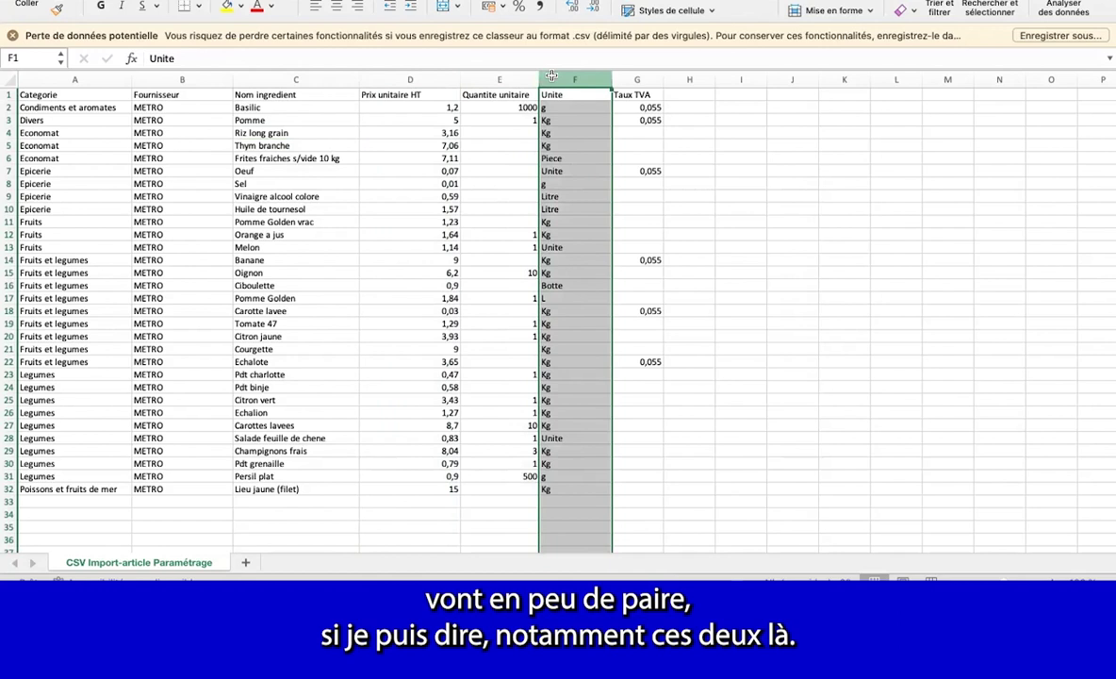
pyautogui.click(500, 79)
pyautogui.click(556, 79)
# Set the Quantite unitaire of Basilic to 100
pyautogui.doubleClick(514, 108)
pyautogui.press('BackSpace')
pyautogui.click(476, 144)
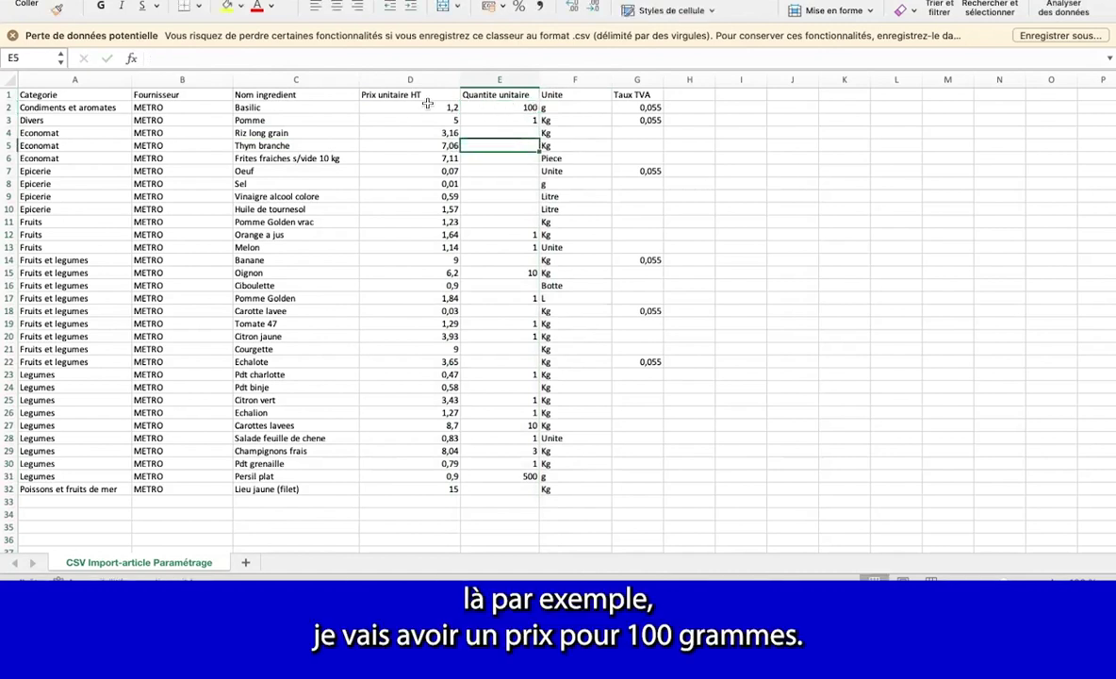
# Check the price, quantity and unit of Basilic against the per-kilo entry for Riz long grain
pyautogui.click(426, 108)
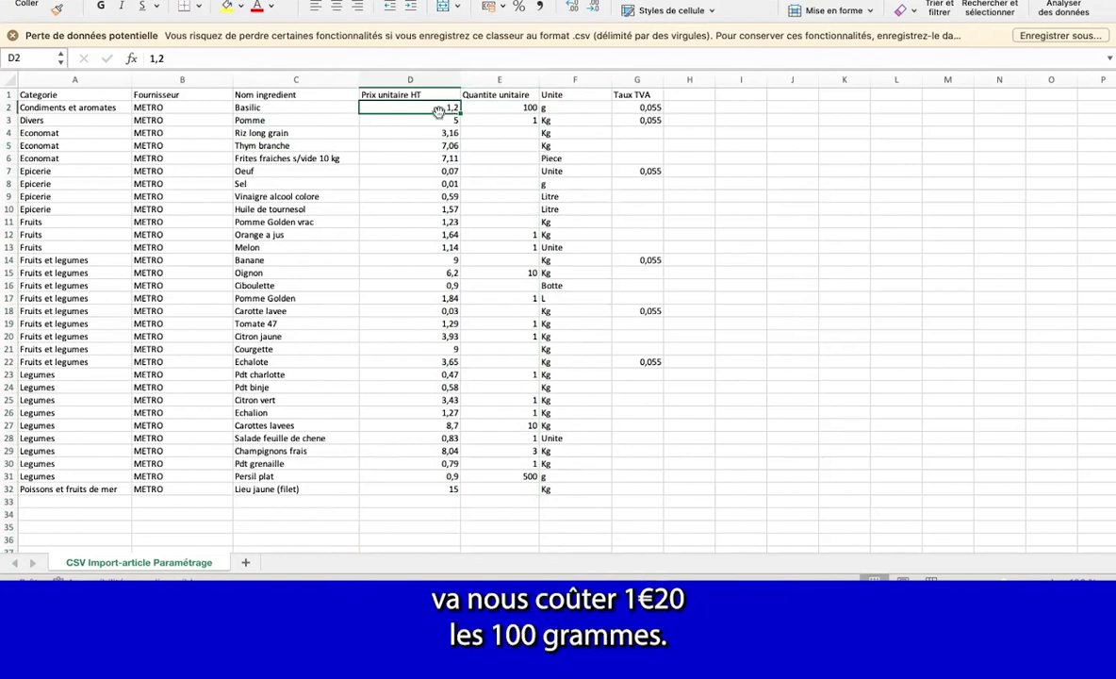
pyautogui.click(503, 110)
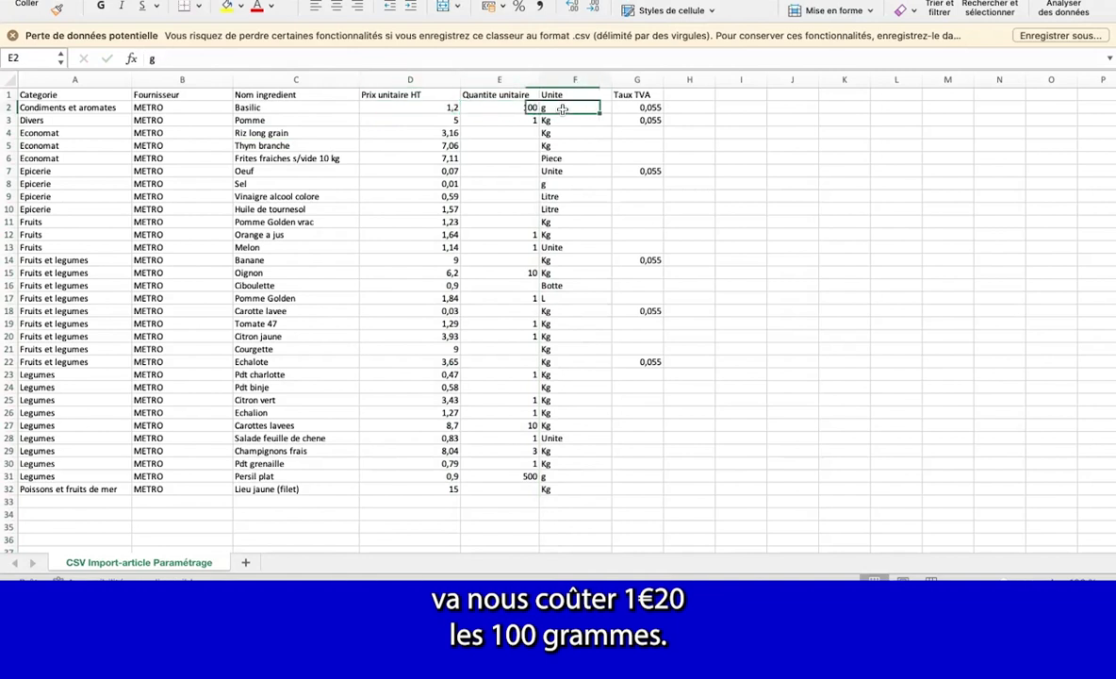
pyautogui.click(562, 110)
pyautogui.click(547, 130)
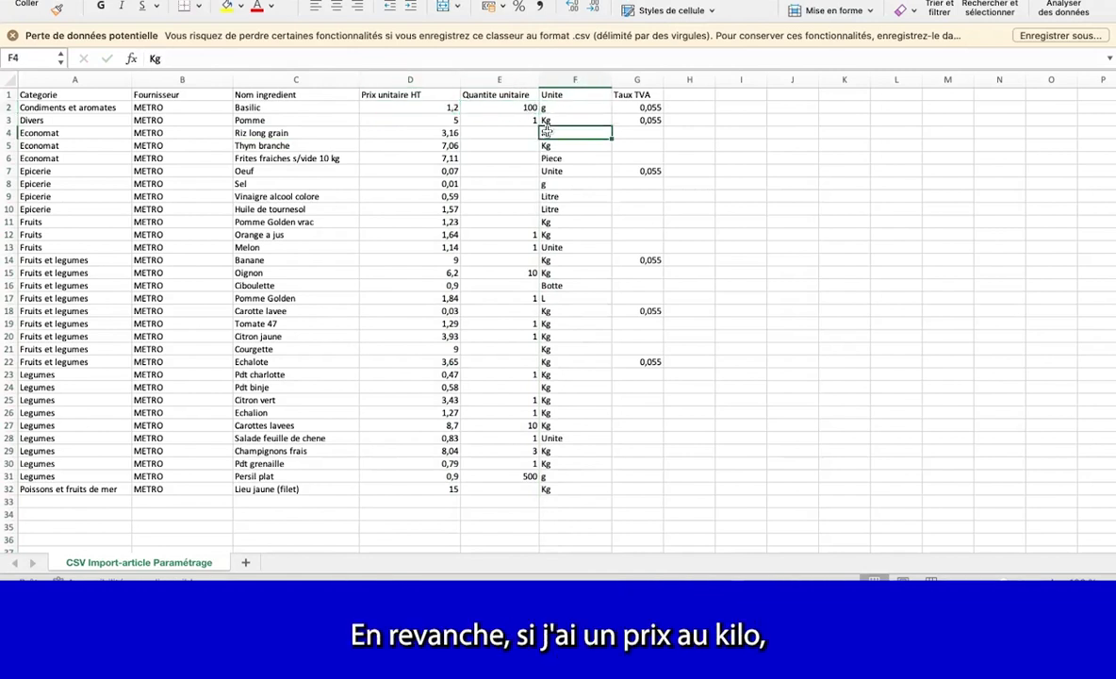
pyautogui.click(279, 130)
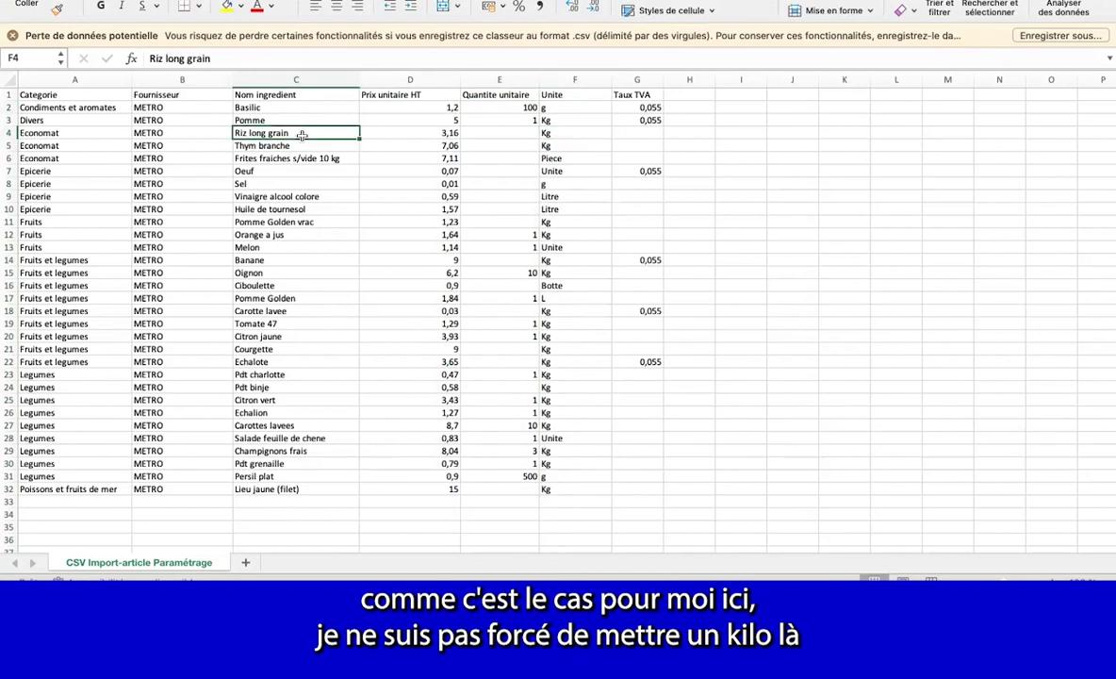
pyautogui.click(476, 129)
pyautogui.press('Right')
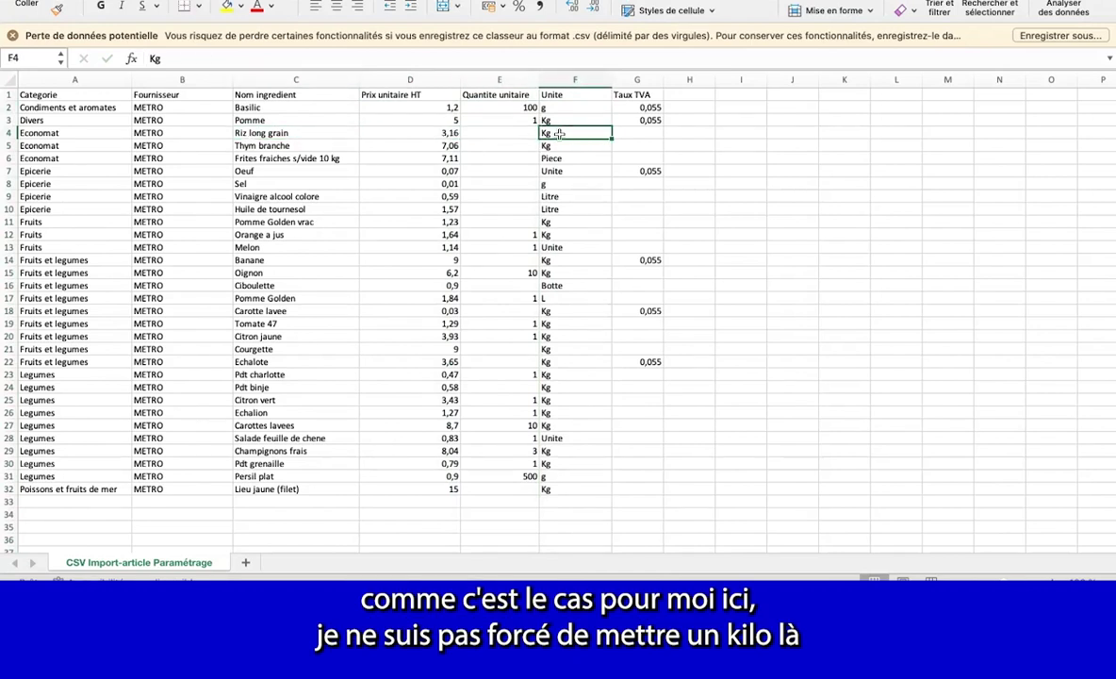
# Clear the Quantite unitaire of Pomme and check the price and unit of Riz long grain
pyautogui.doubleClick(509, 120)
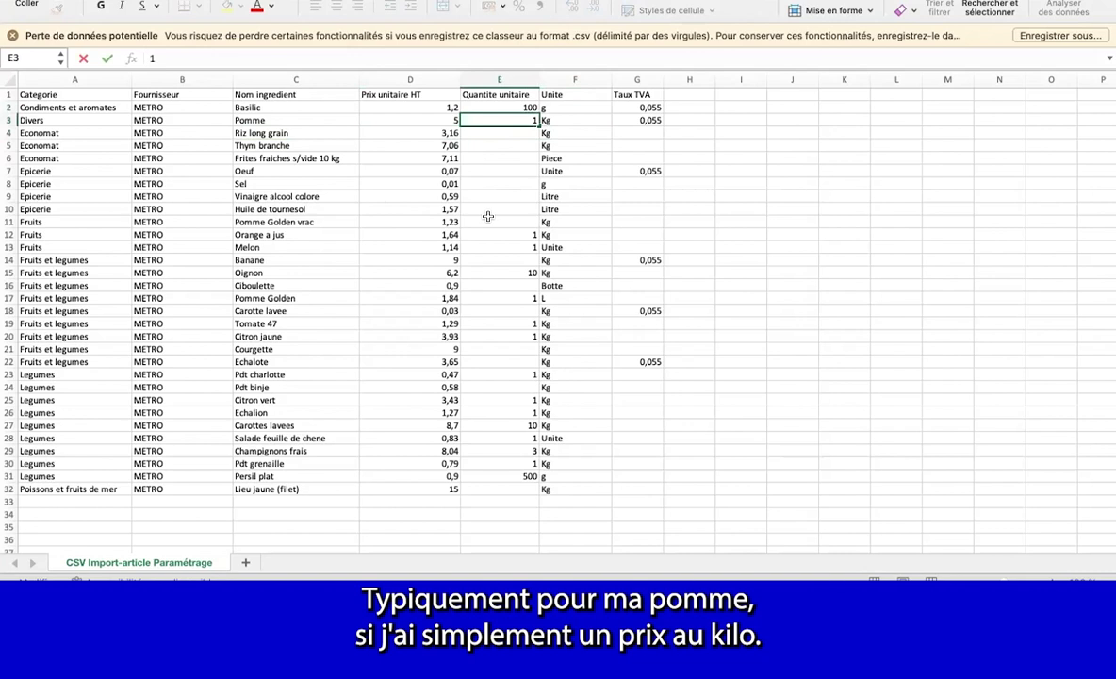
pyautogui.press('BackSpace')
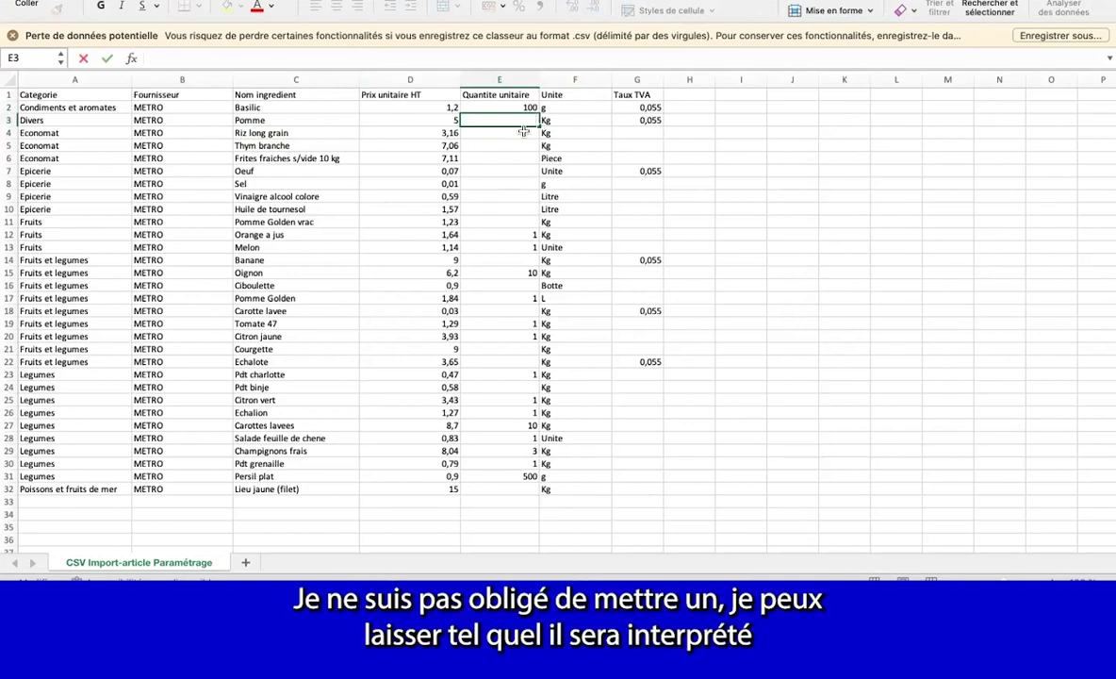
pyautogui.click(431, 137)
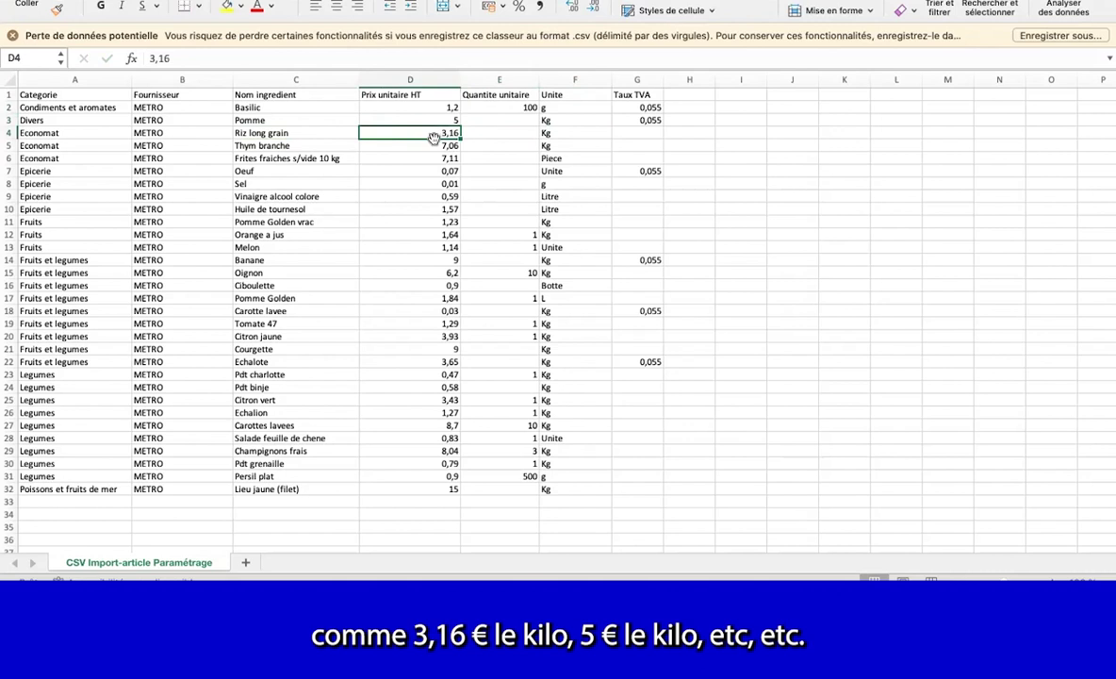
pyautogui.press('Right')
pyautogui.press('Right')
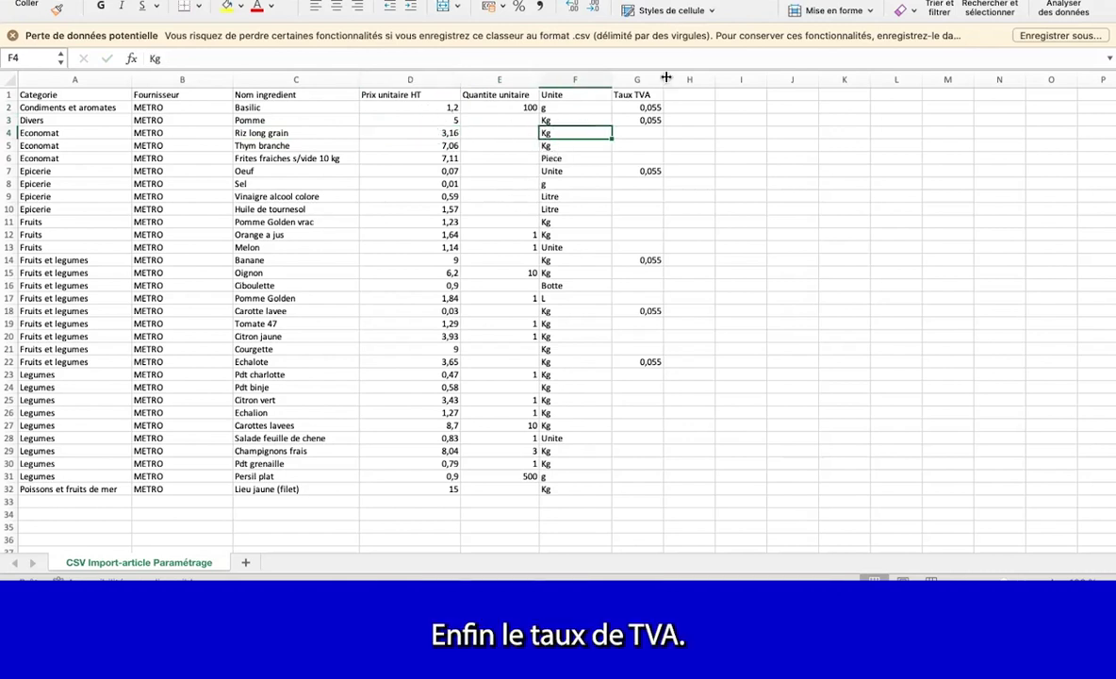
# Widen the Taux TVA column slightly and review the number formats of the VAT rate and Prix unitaire HT values
pyautogui.moveTo(665, 78); pyautogui.dragTo(679, 78)
pyautogui.click(651, 109)
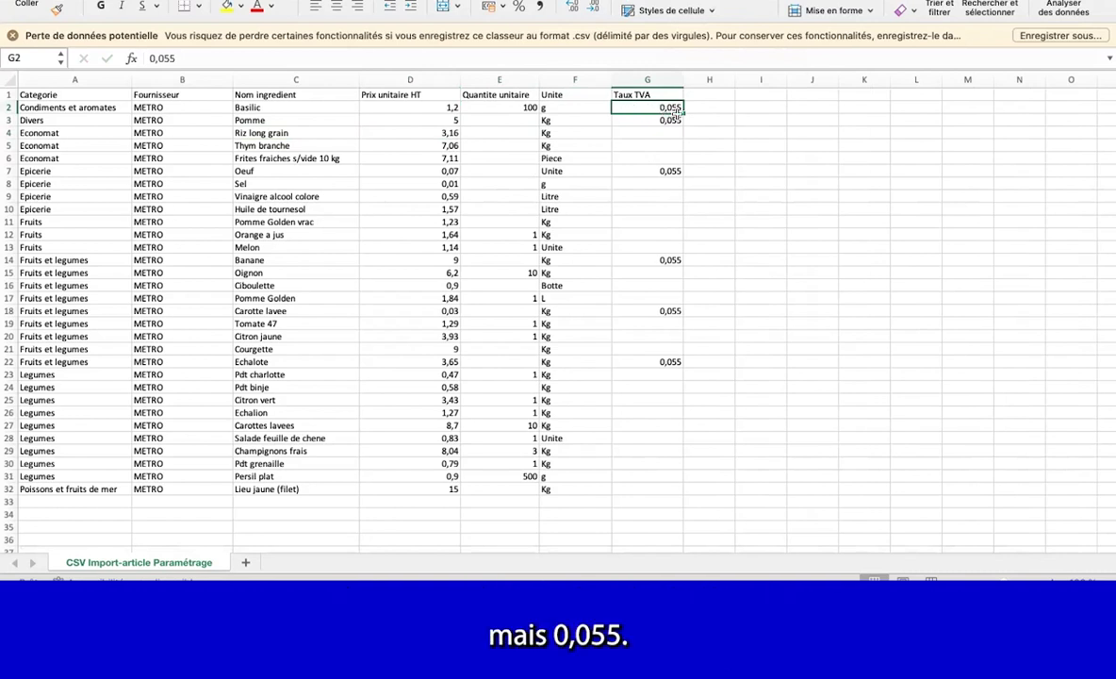
pyautogui.click(412, 80)
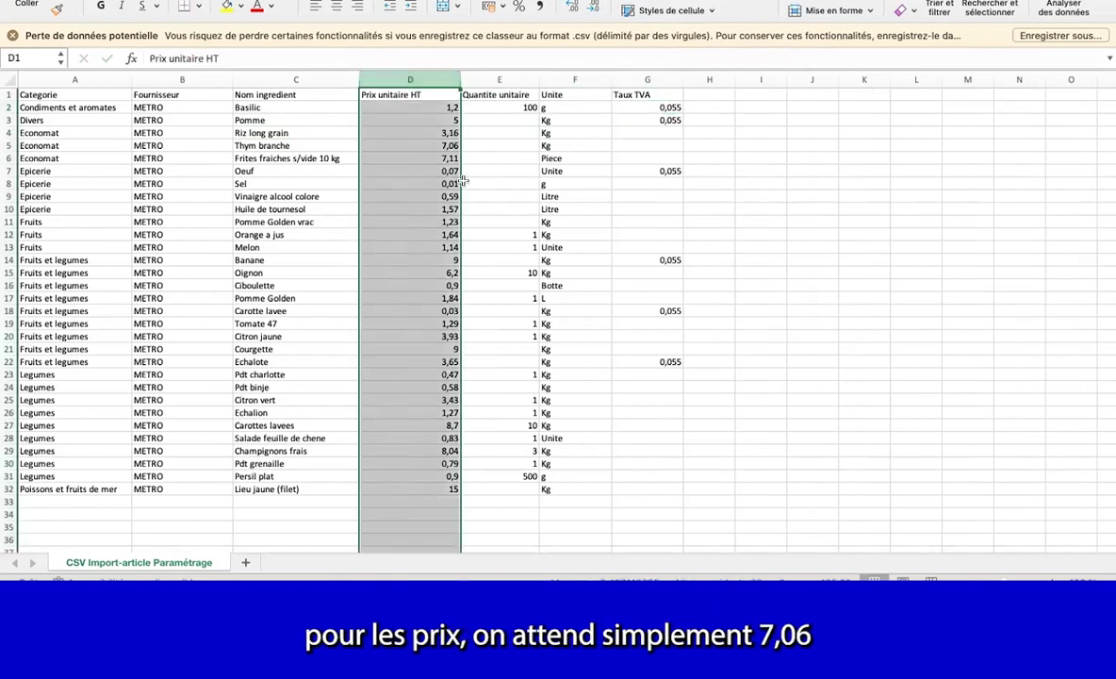
pyautogui.click(451, 147)
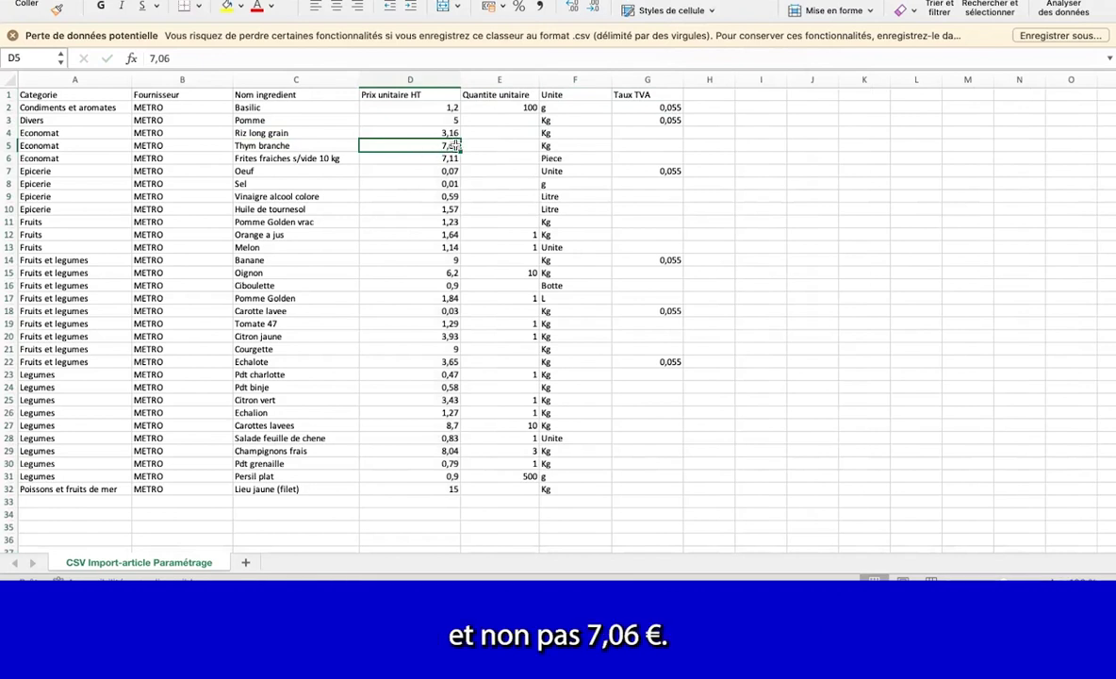
pyautogui.click(438, 77)
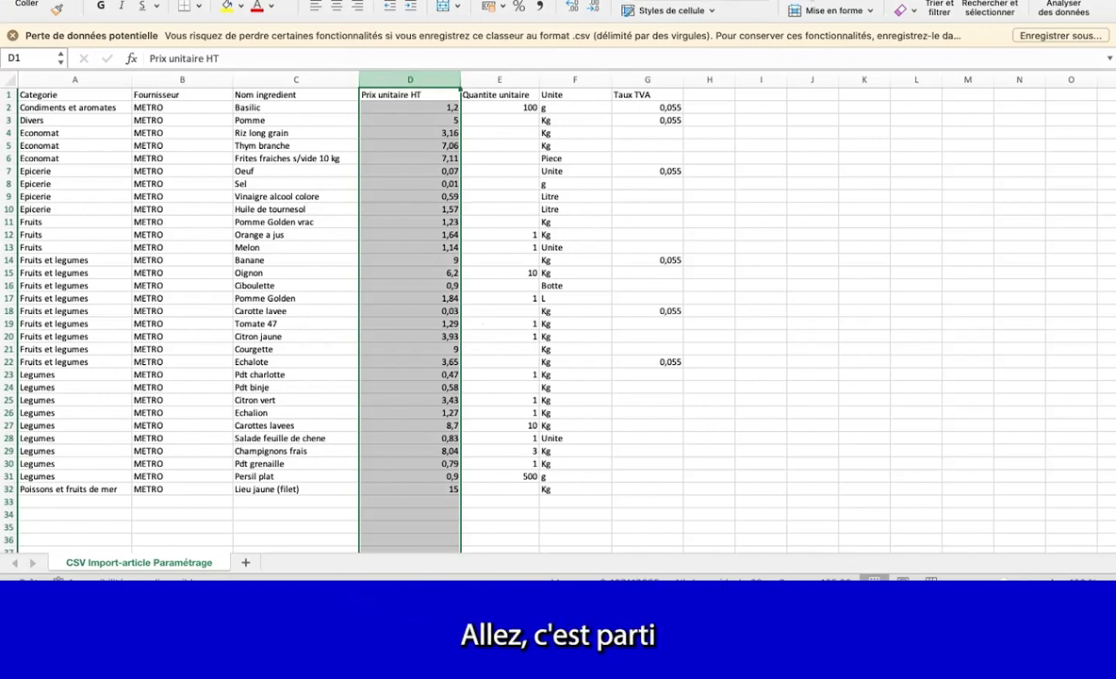
# Switch back to the Koust ingredient import and choose "CSV Import-article Paramétrage Simple (5).csv" as the source file
pyautogui.press('super+Tab')
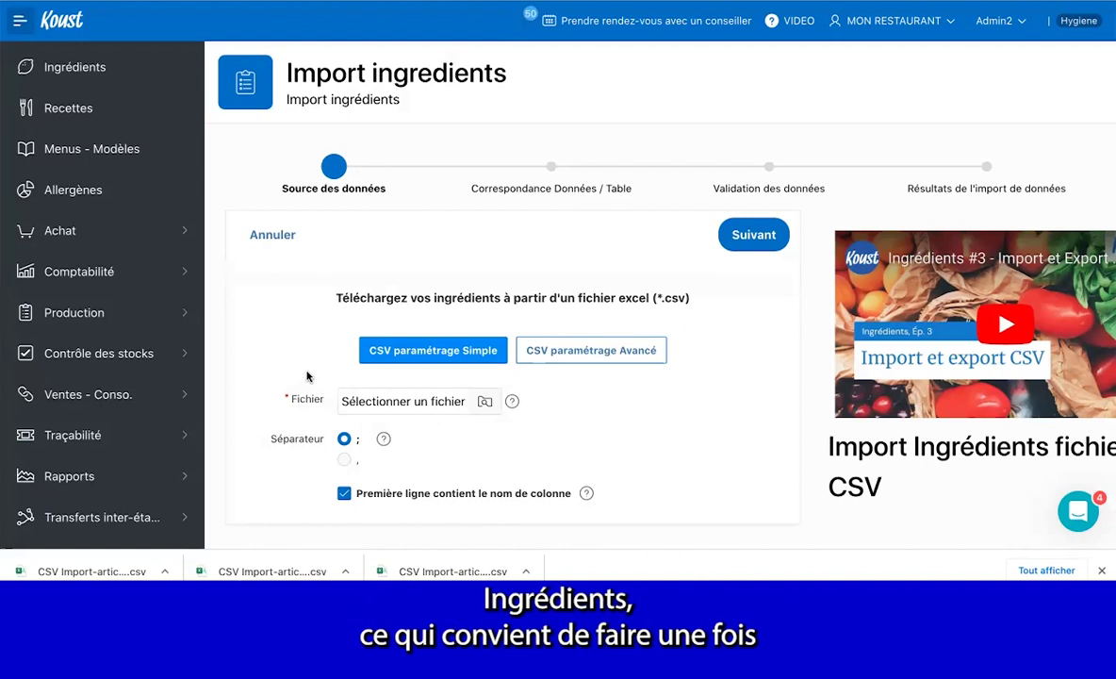
pyautogui.click(485, 402)
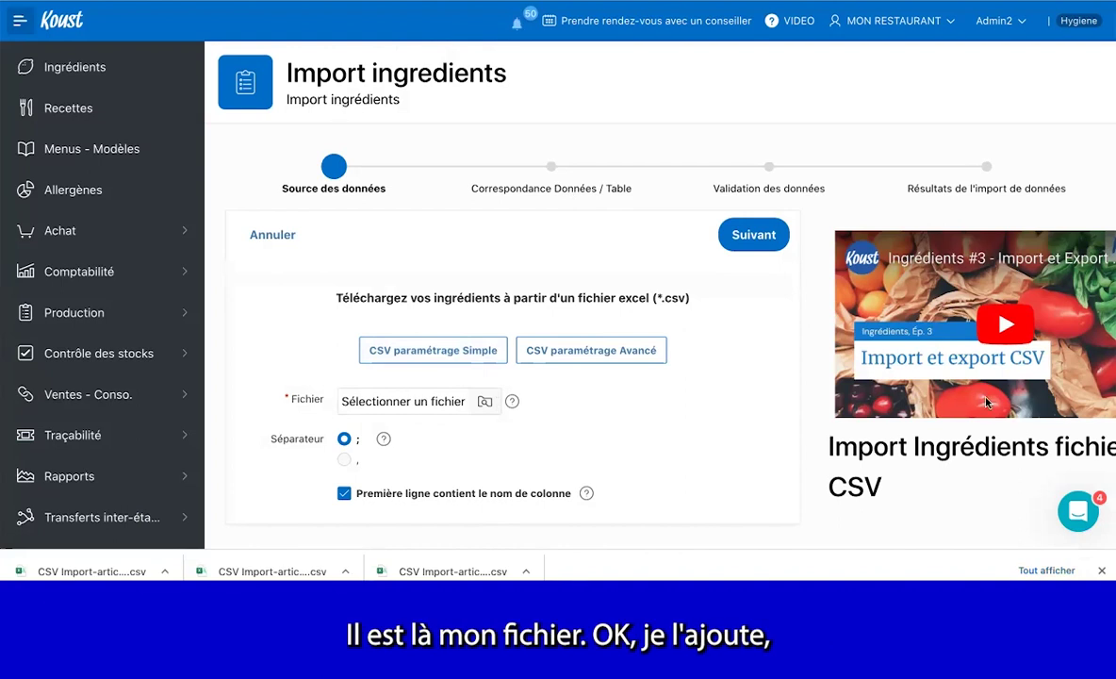
pyautogui.click(637, 460)
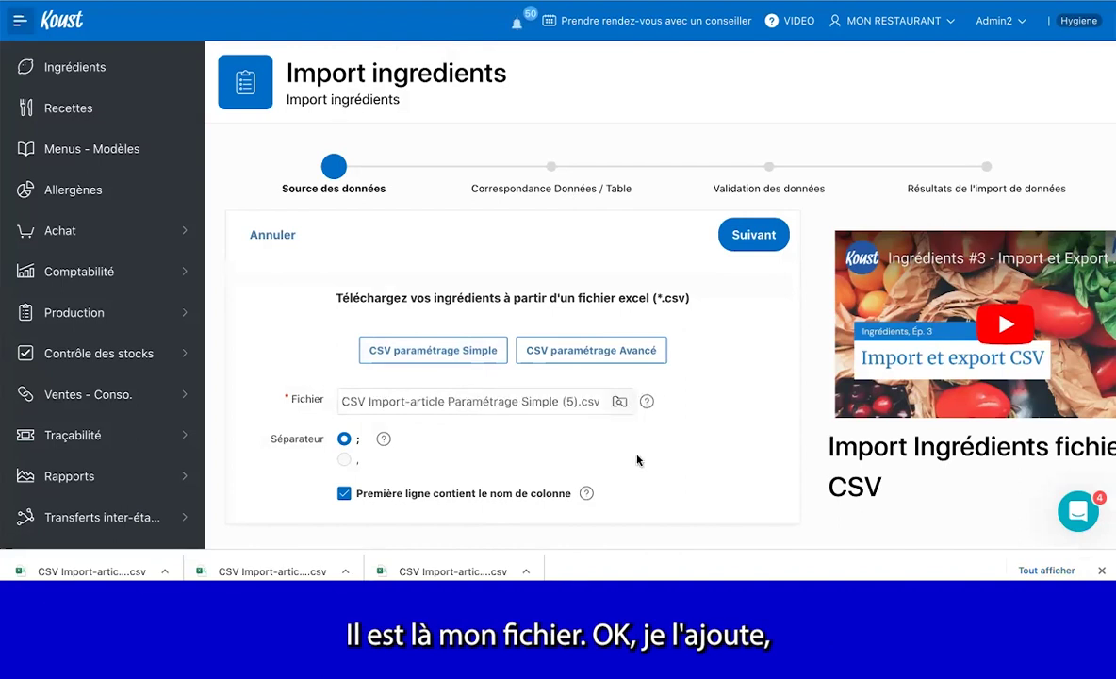
# Proceed to the column mapping and match the source column QUANTITE_UNITAIRE to the target Quantité unitaire
pyautogui.click(751, 234)
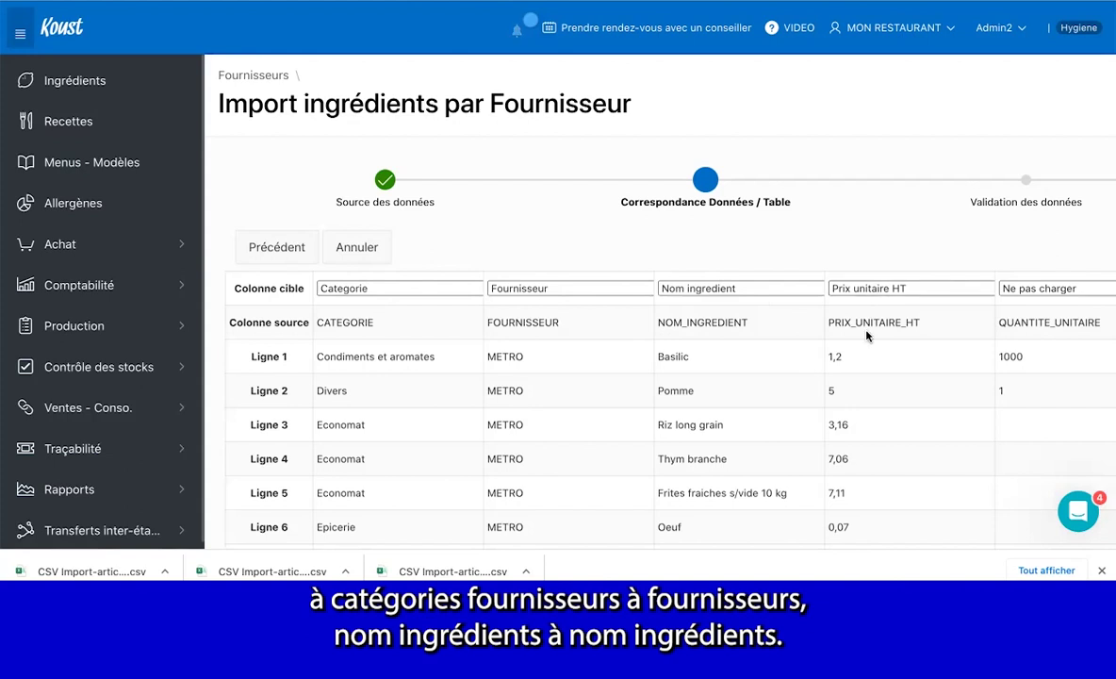
pyautogui.hscroll(10, 866, 336)
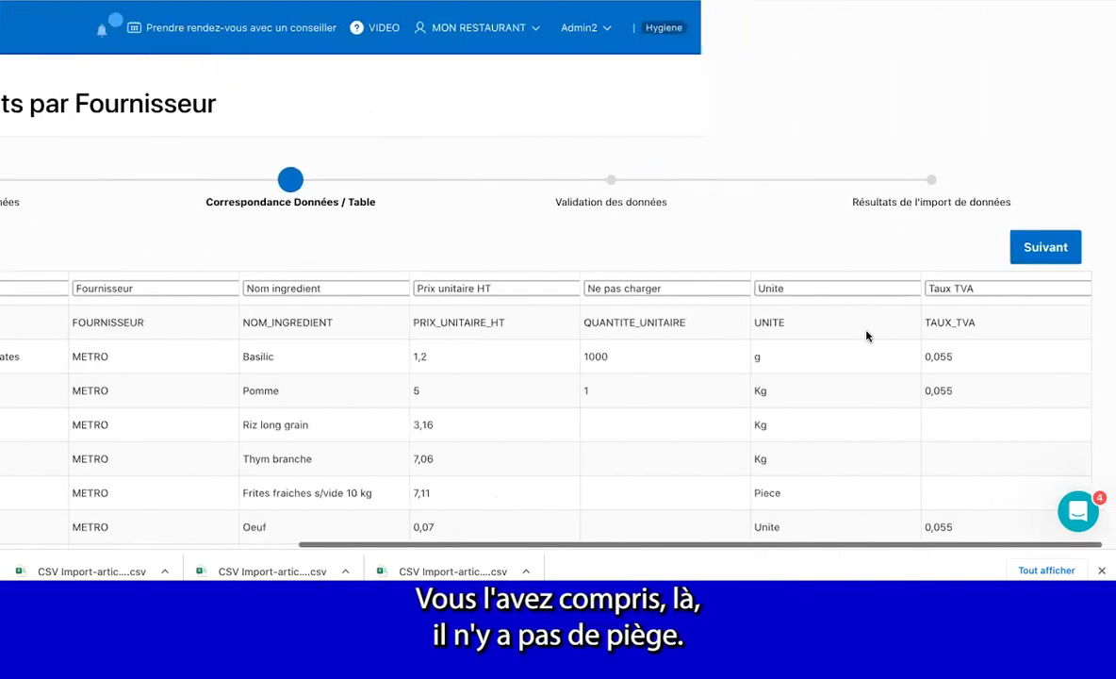
pyautogui.click(618, 288)
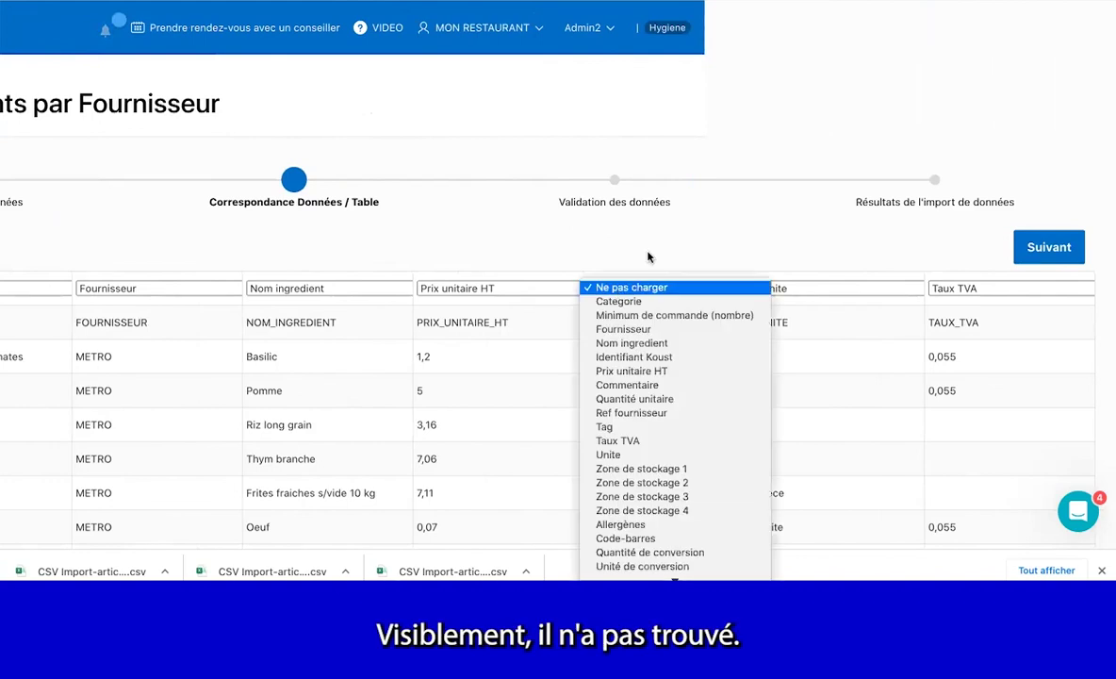
pyautogui.click(647, 287)
pyautogui.click(647, 286)
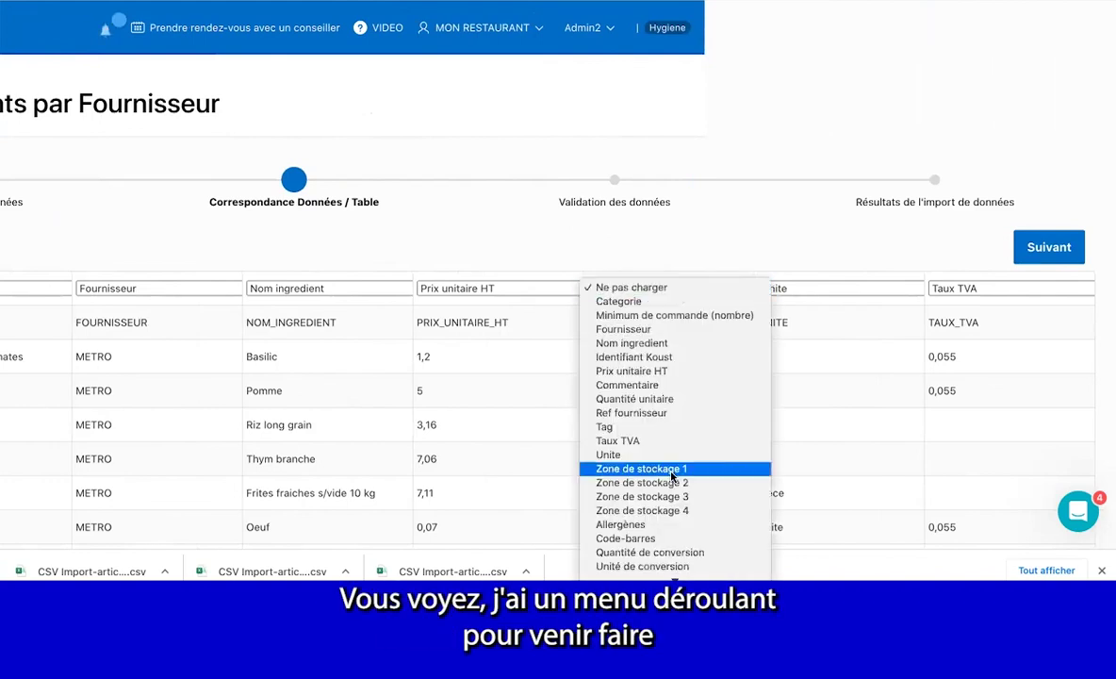
pyautogui.scroll(-1, 648, 509)
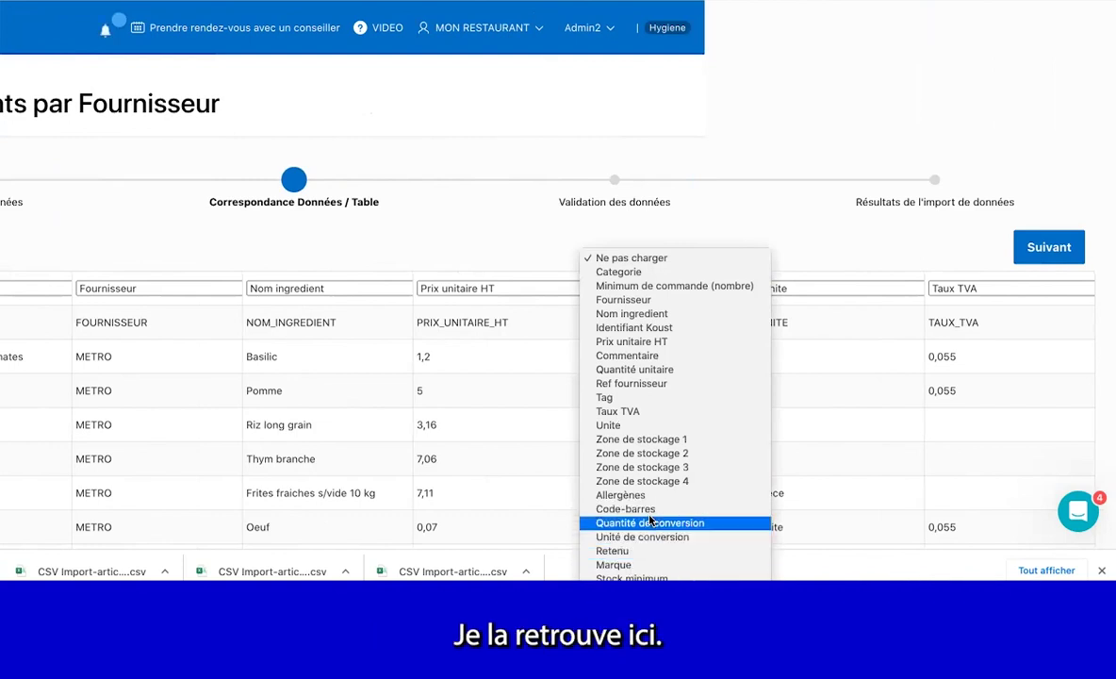
pyautogui.click(679, 370)
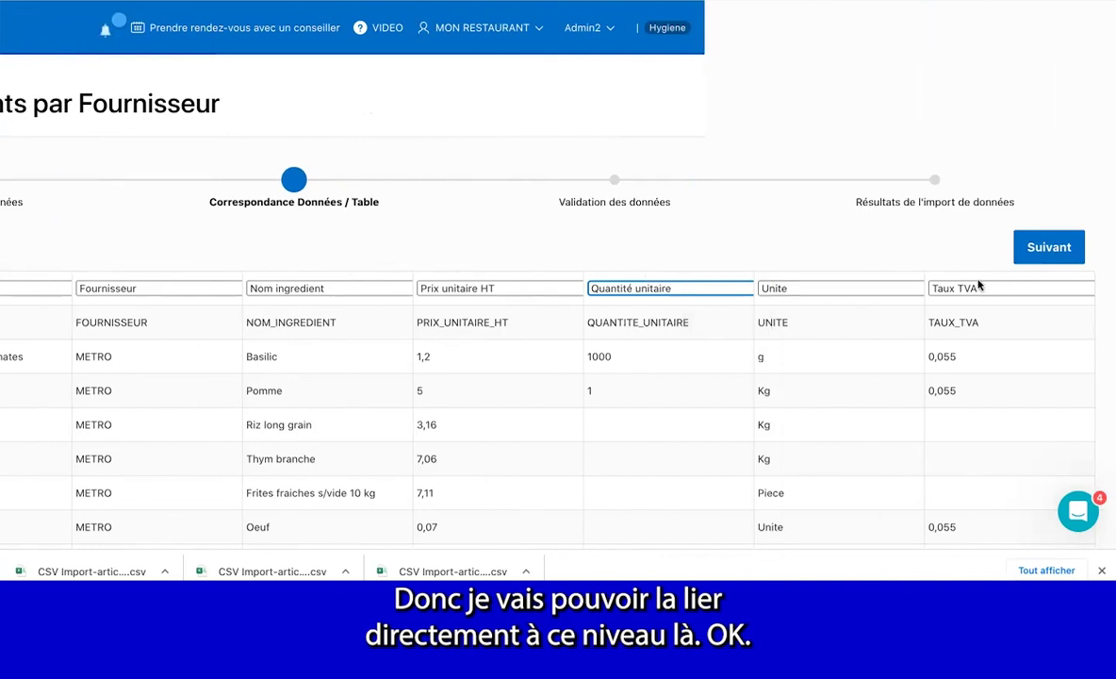
# Accept the column mapping and run the import of the ingredient rows shown in the validation table
pyautogui.click(1055, 252)
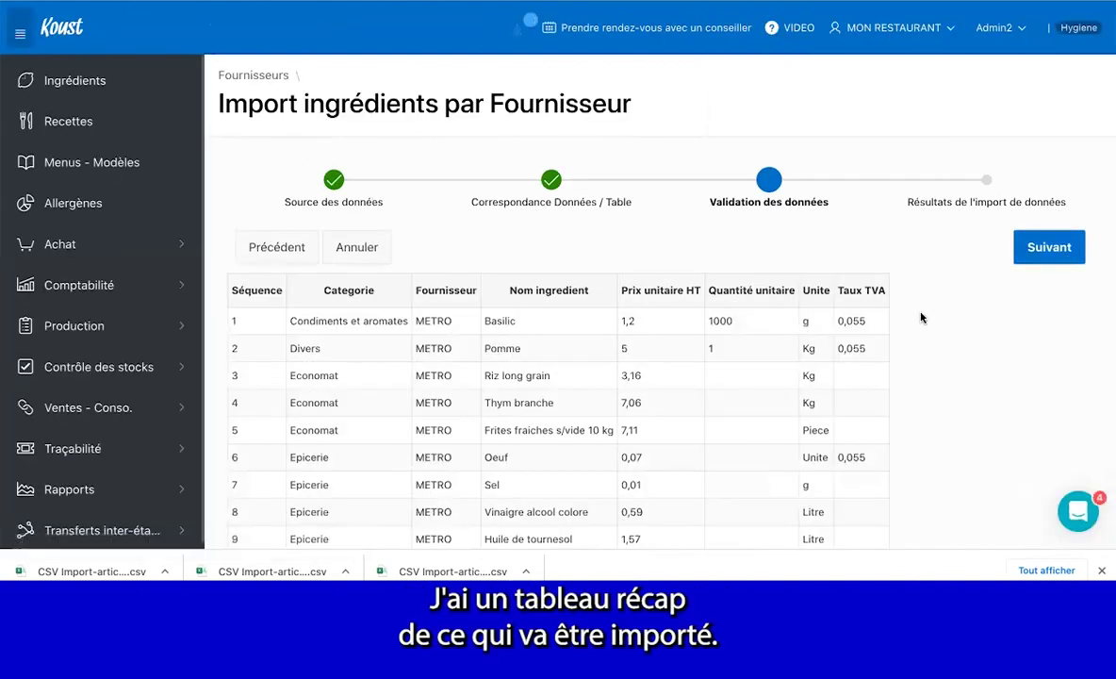
pyautogui.click(1035, 253)
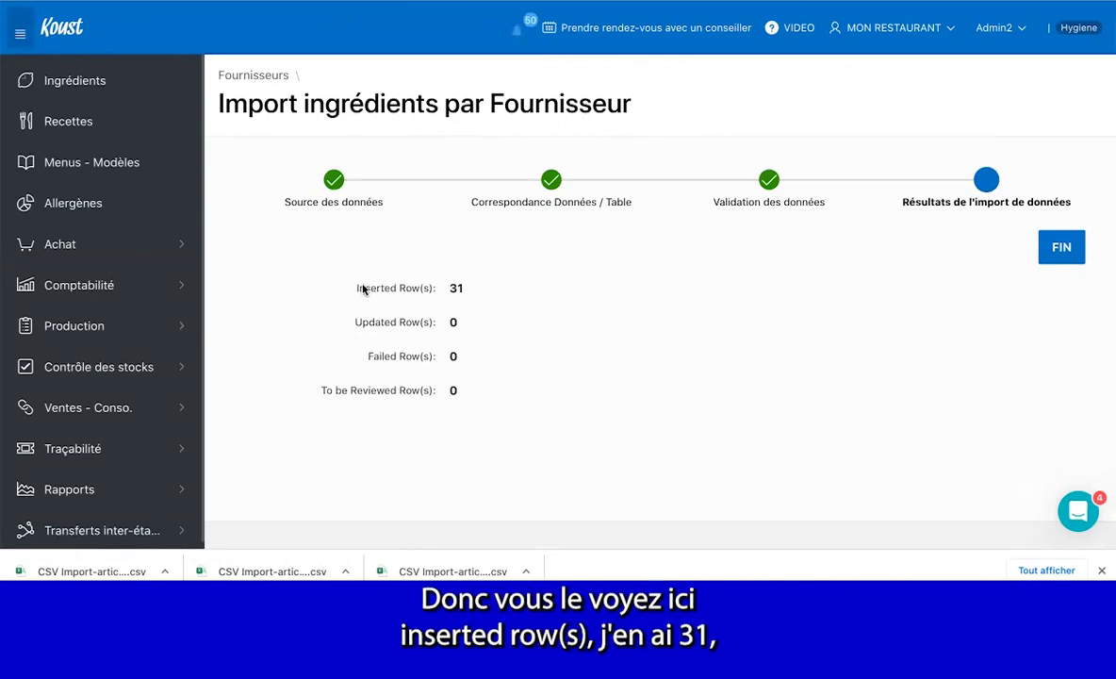
# Check the inserted and failed row counts in the import results and finish the import
pyautogui.moveTo(356, 289); pyautogui.dragTo(473, 291)
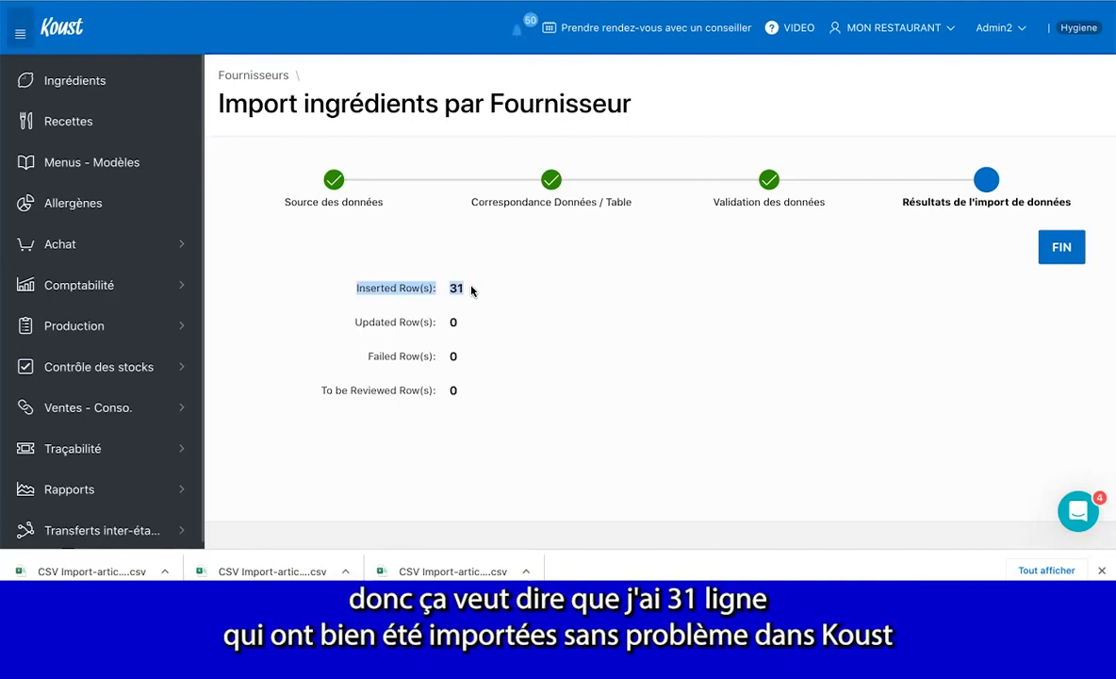
pyautogui.click(471, 290)
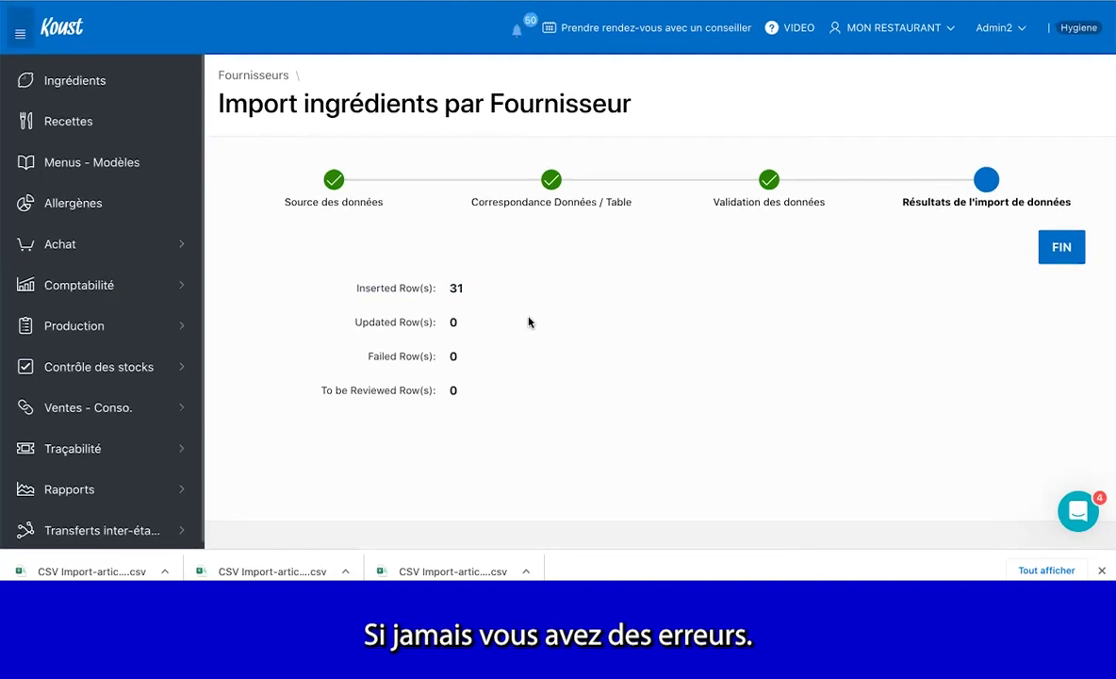
pyautogui.moveTo(364, 357); pyautogui.dragTo(477, 365)
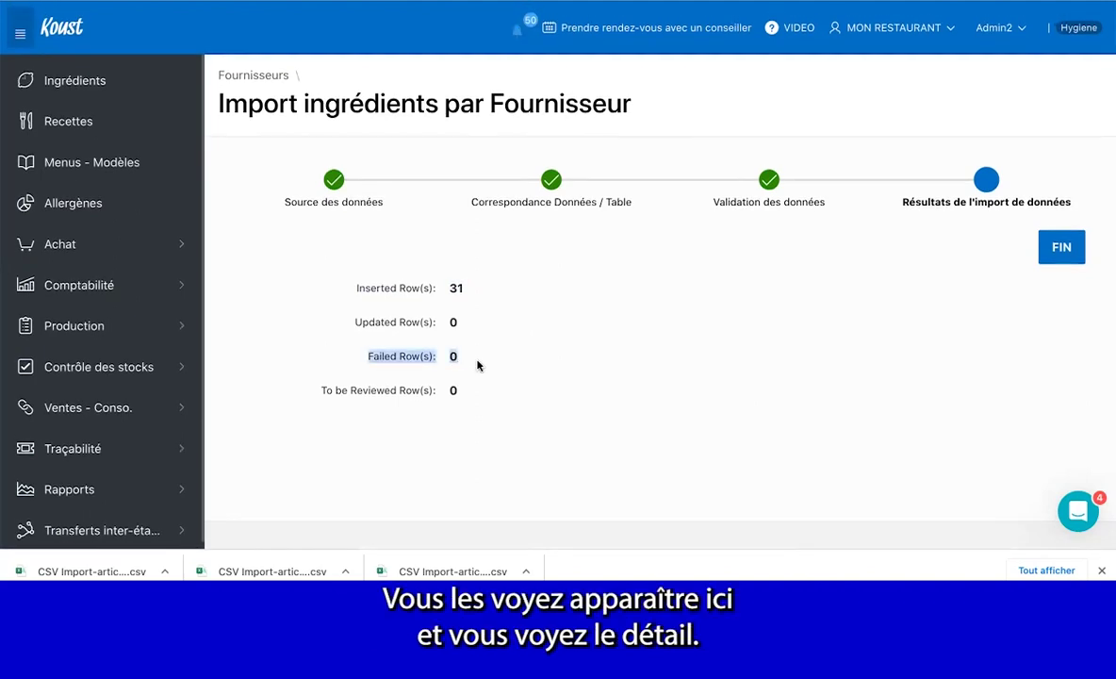
pyautogui.click(414, 507)
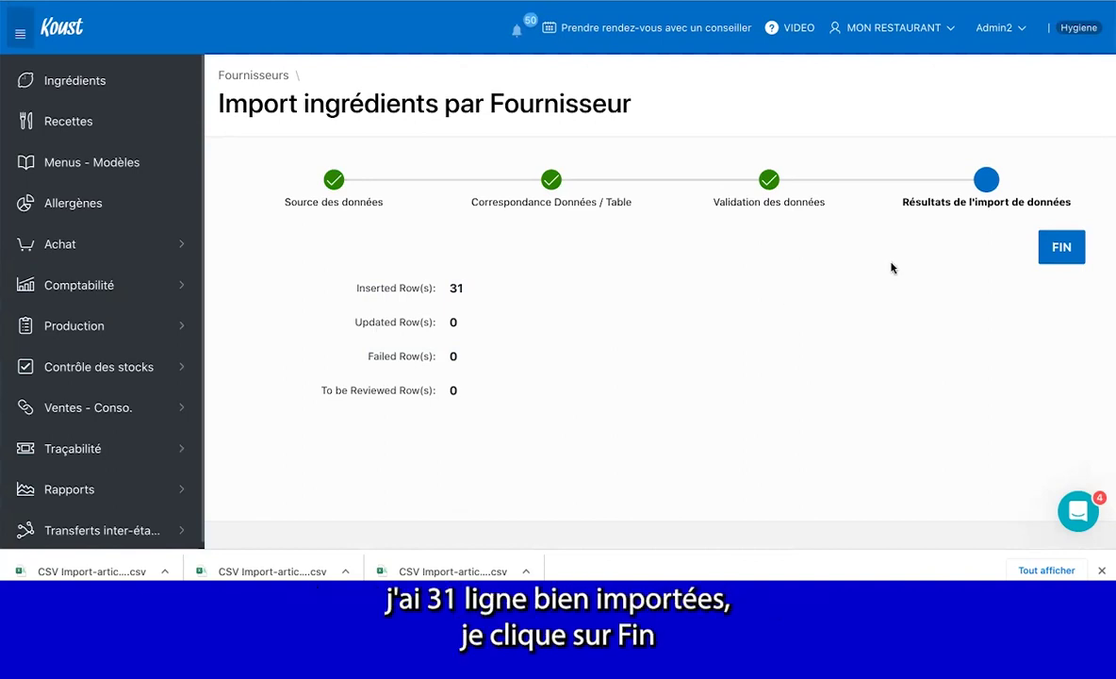
pyautogui.click(1060, 259)
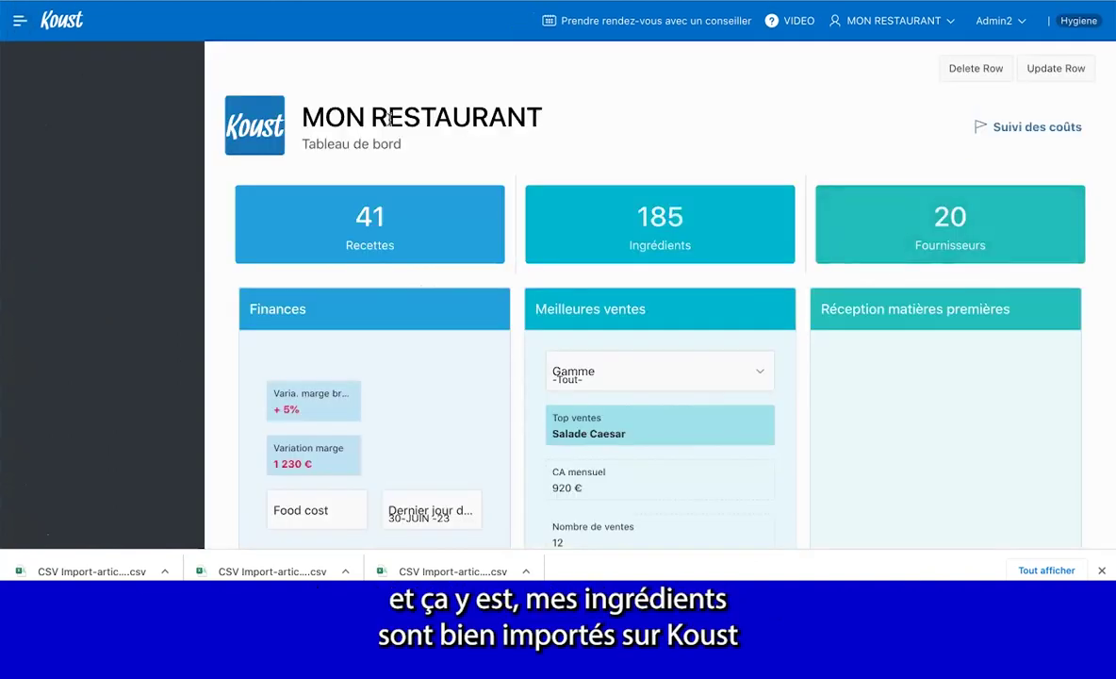